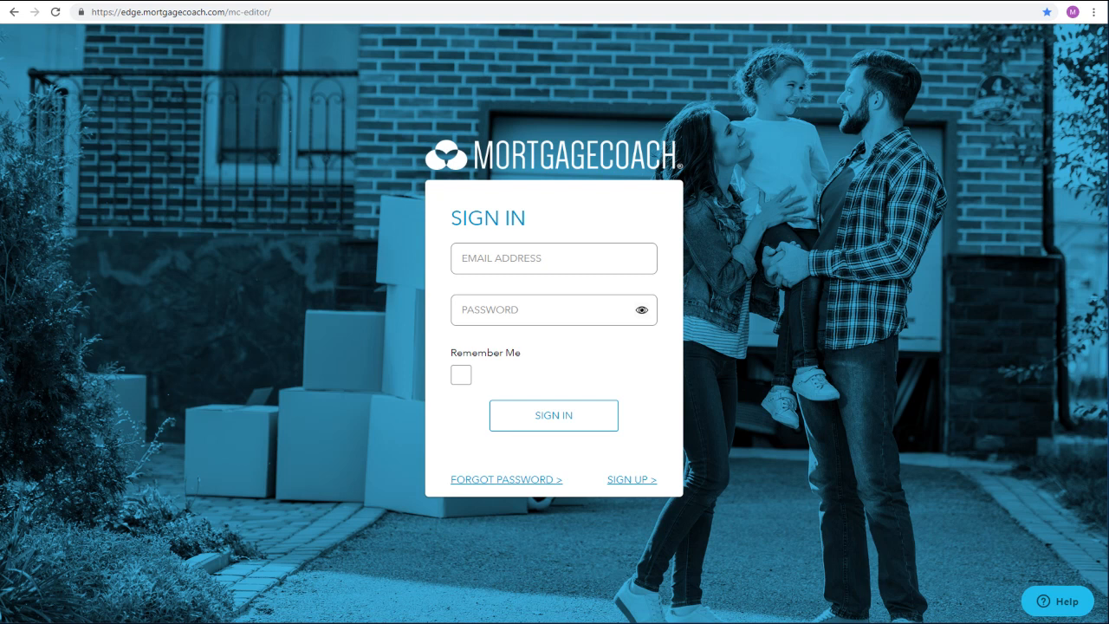
- Sign in with the account's email address and password
key("Tab")
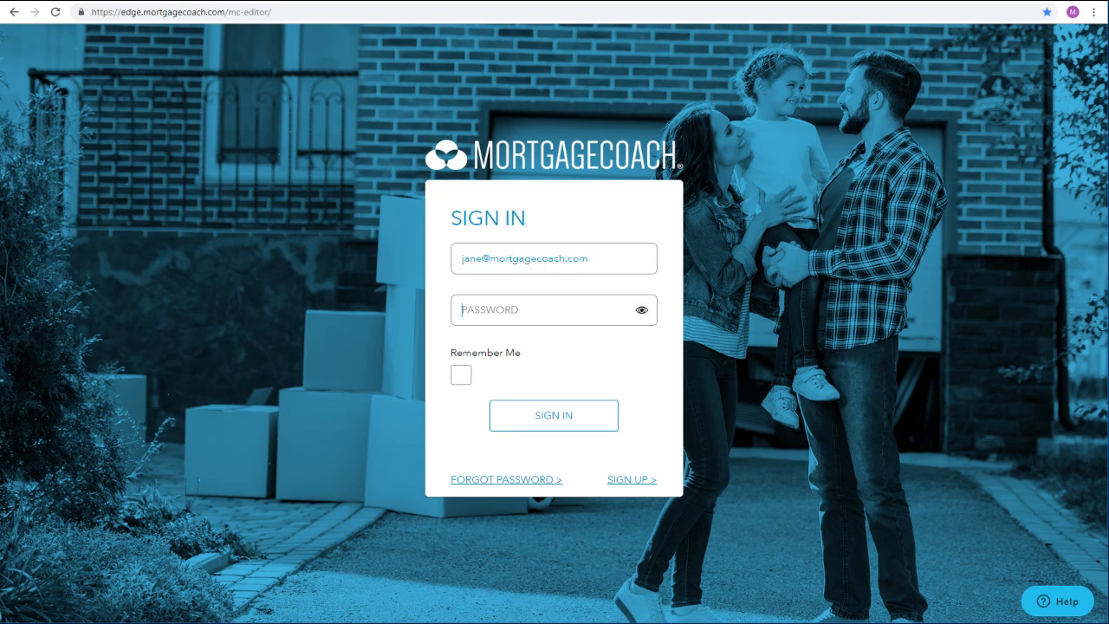
type("•••••••")
left_click(530, 422)
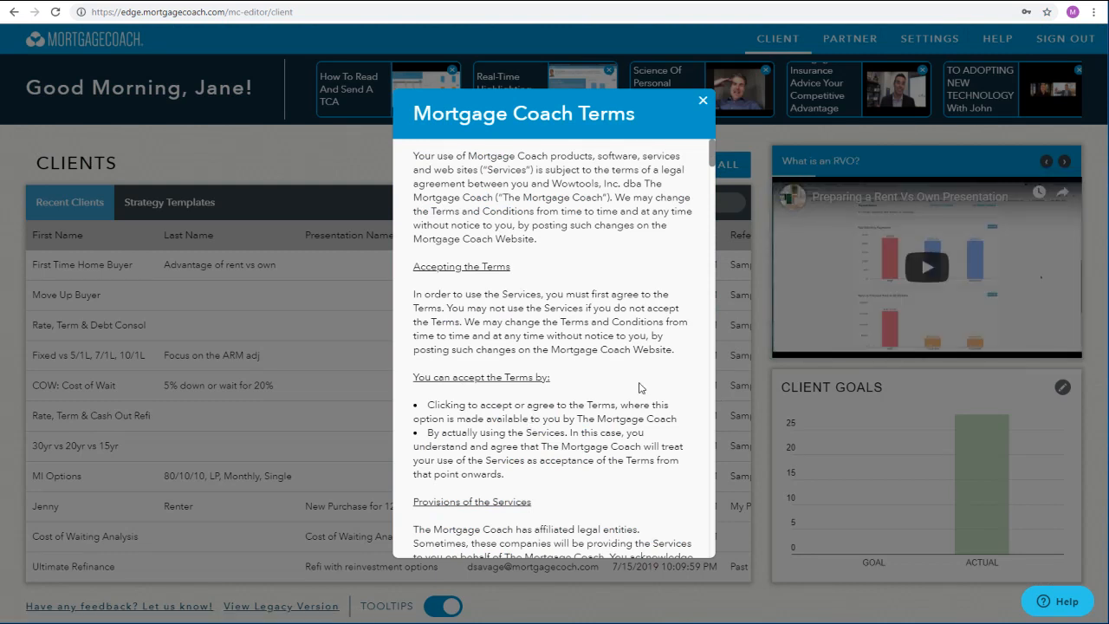
- Read through the Mortgage Coach Terms to the end and accept them
scroll(640, 427, "down", 10)
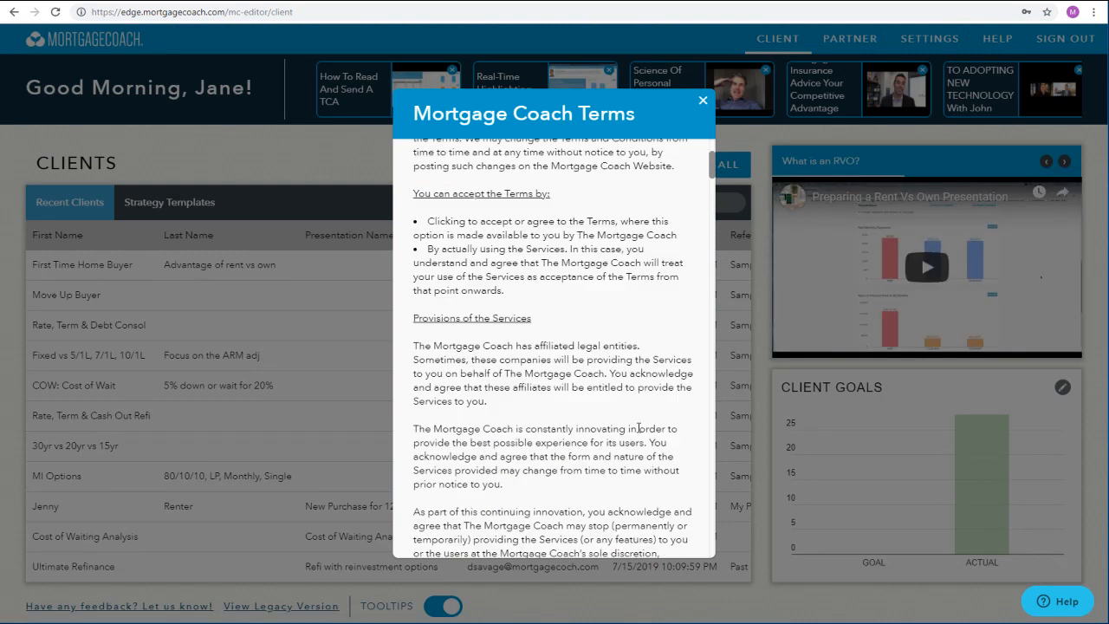
scroll(640, 430, "down", 10)
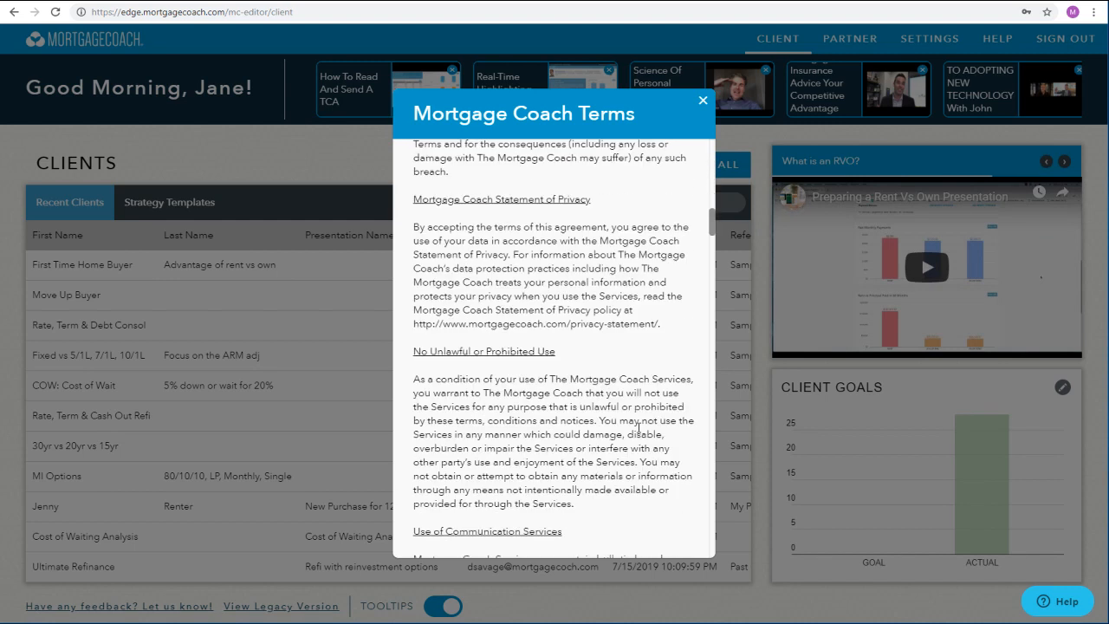
scroll(640, 428, "down", 10)
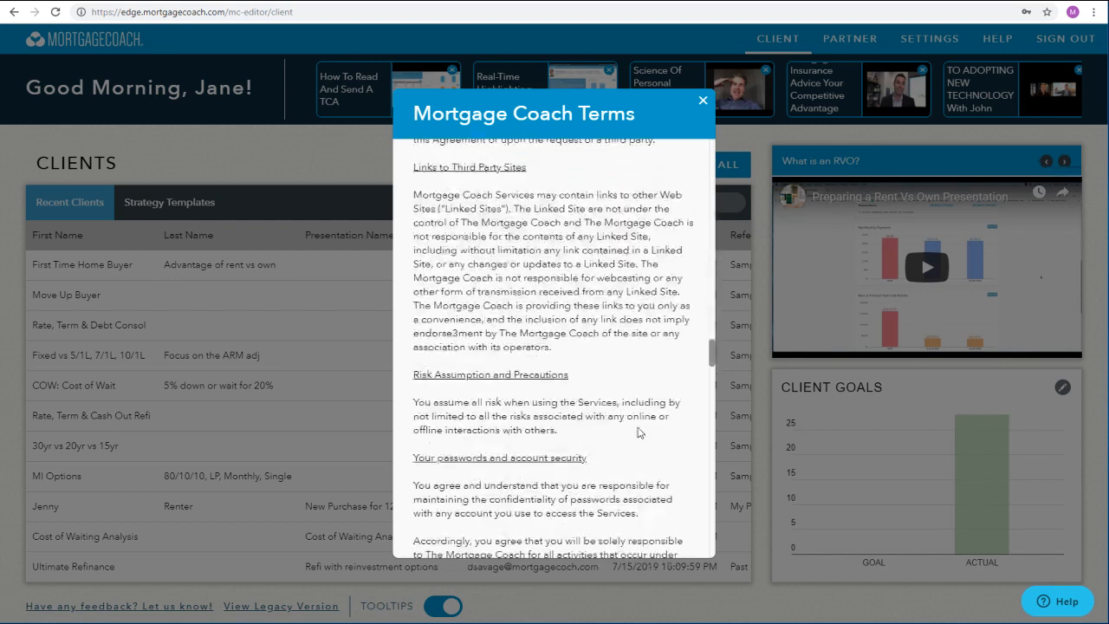
scroll(639, 426, "down", 10)
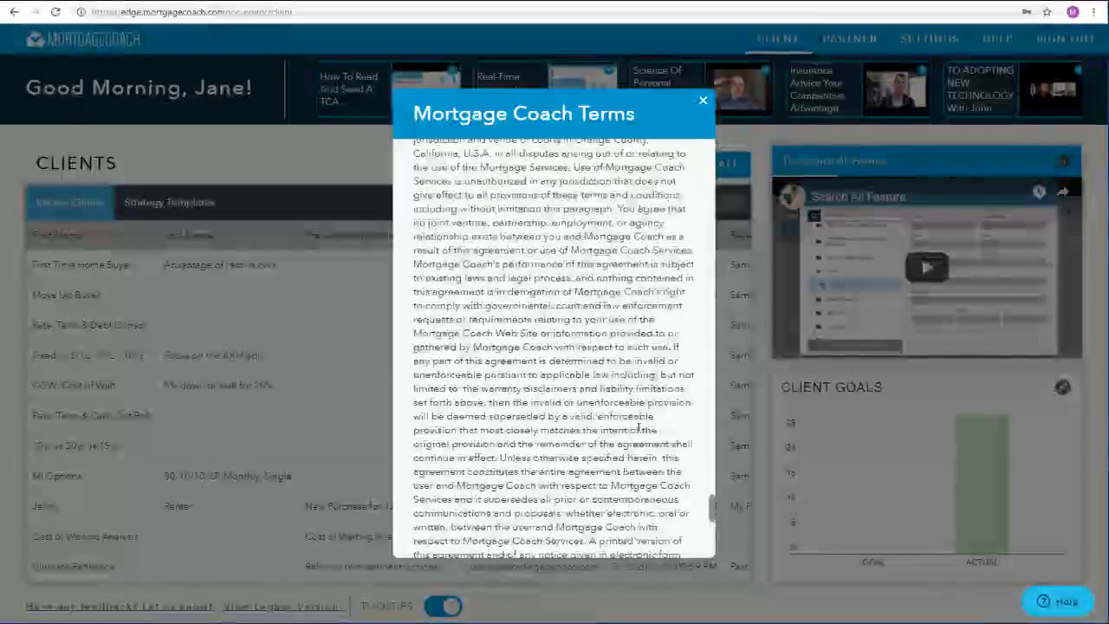
left_click(665, 532)
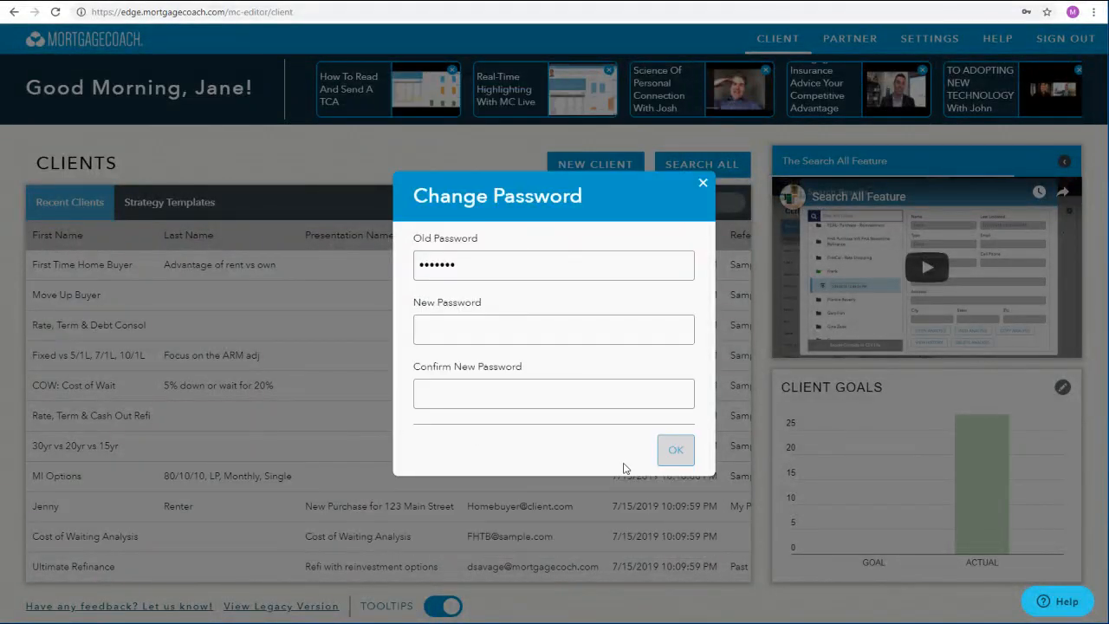
- Set and confirm a new account password, save it in the browser, and dismiss the password change dialog
left_click(608, 333)
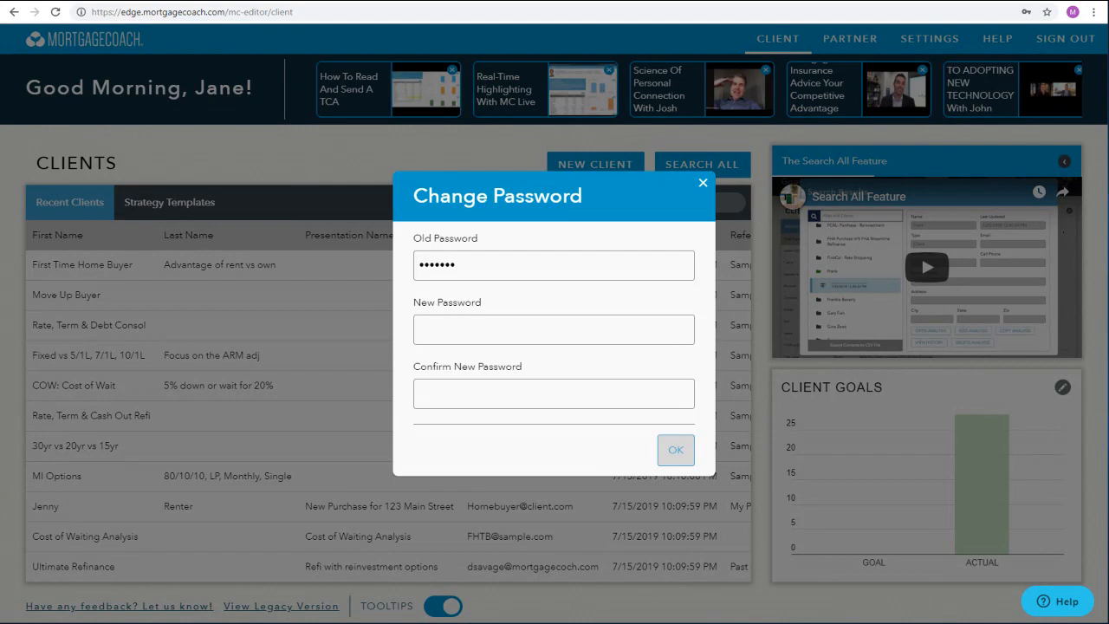
type("••••")
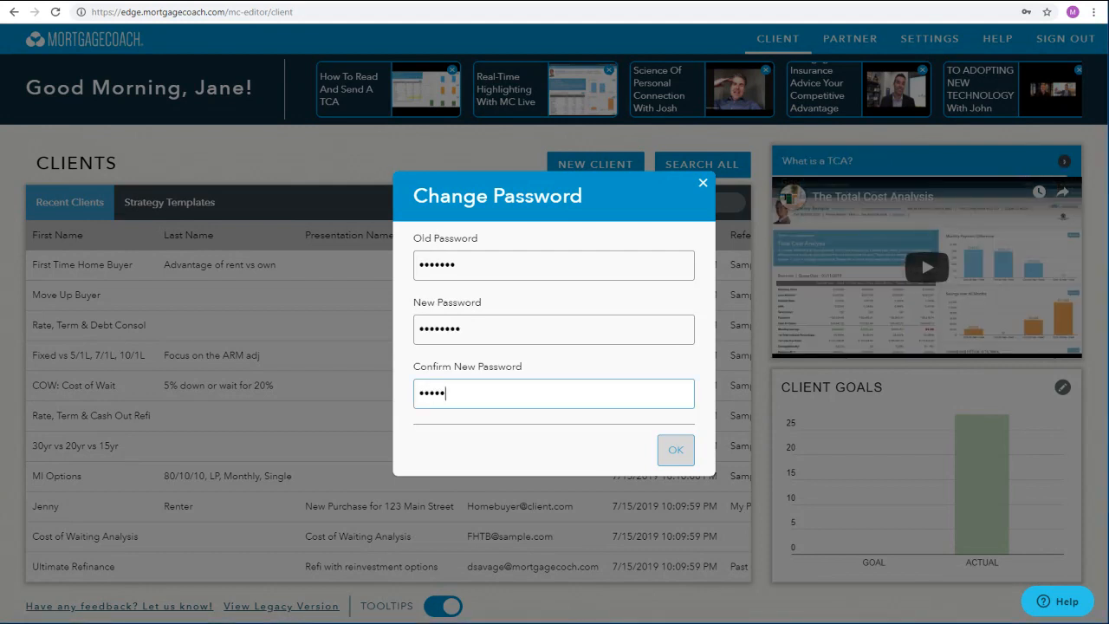
type("•••")
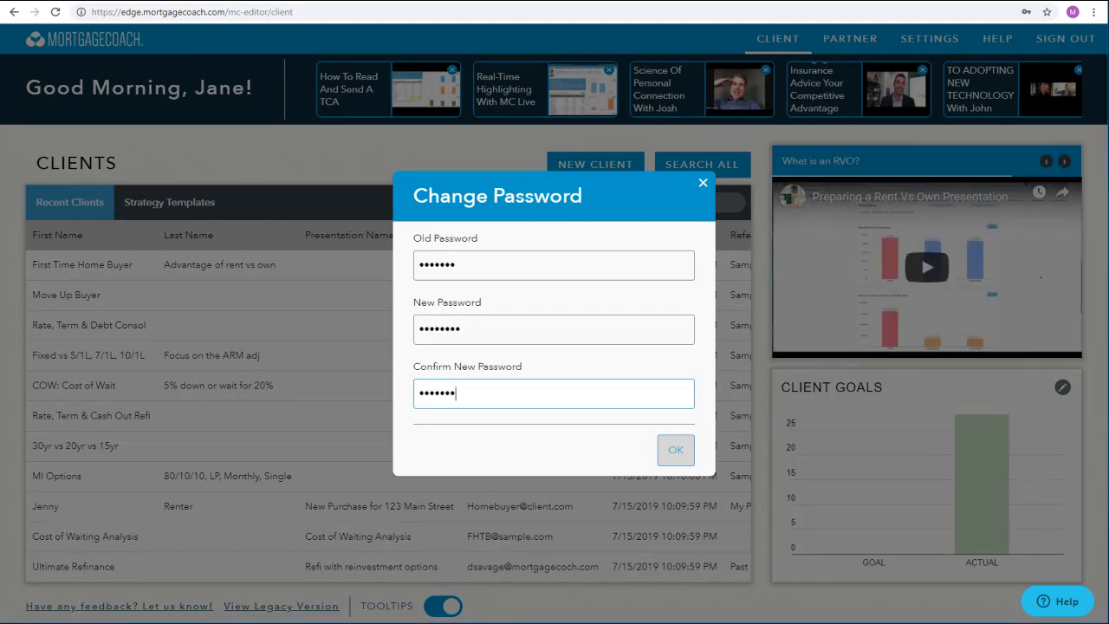
type("•")
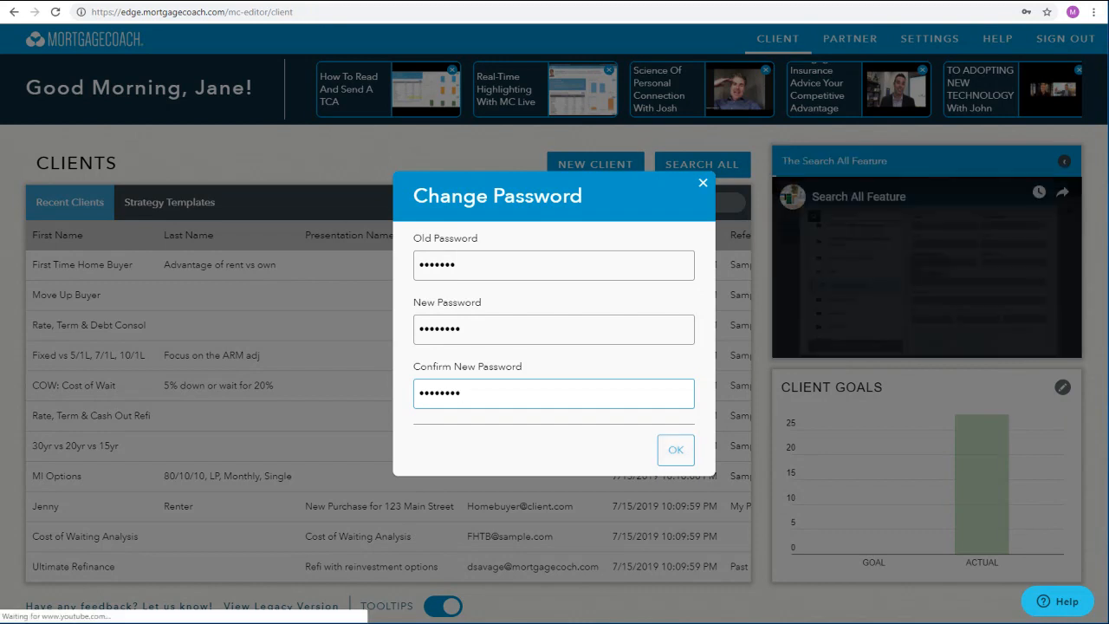
left_click(676, 450)
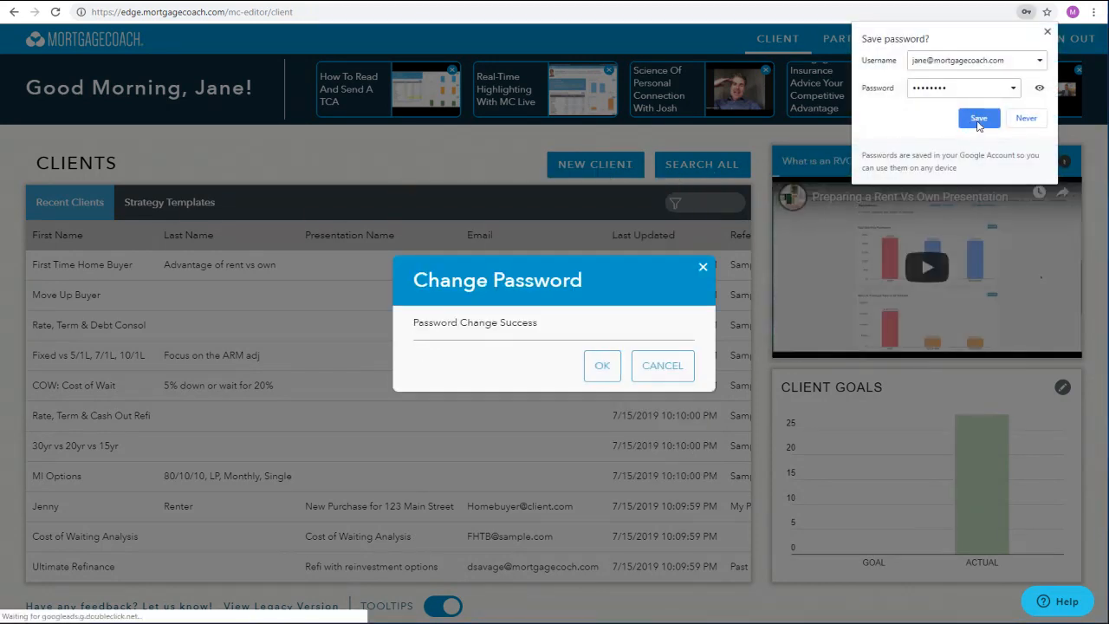
left_click(983, 126)
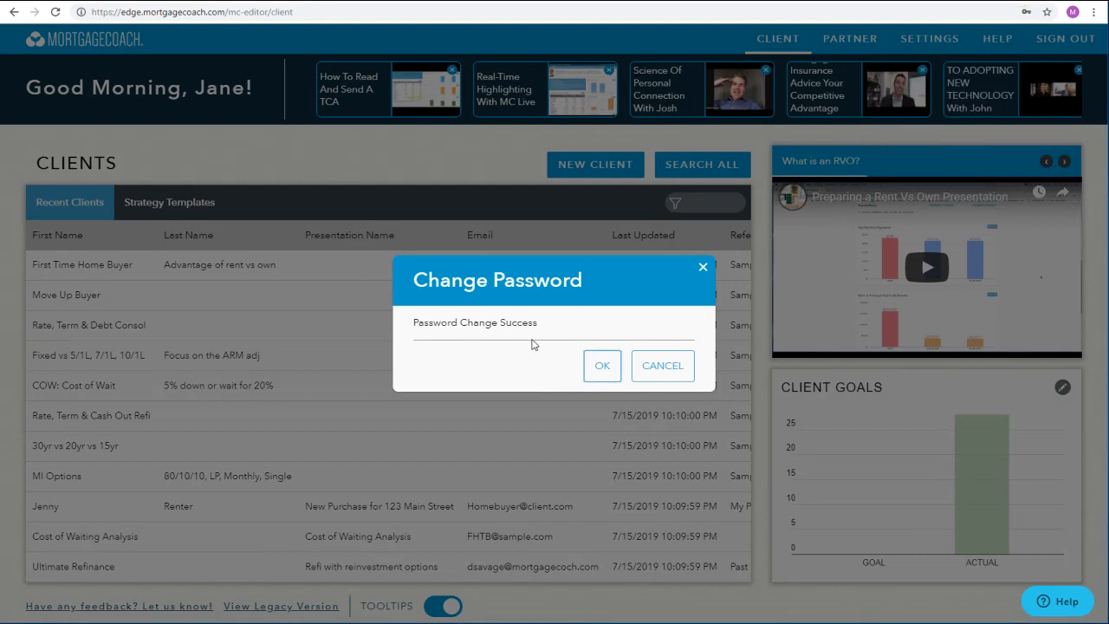
left_click(601, 368)
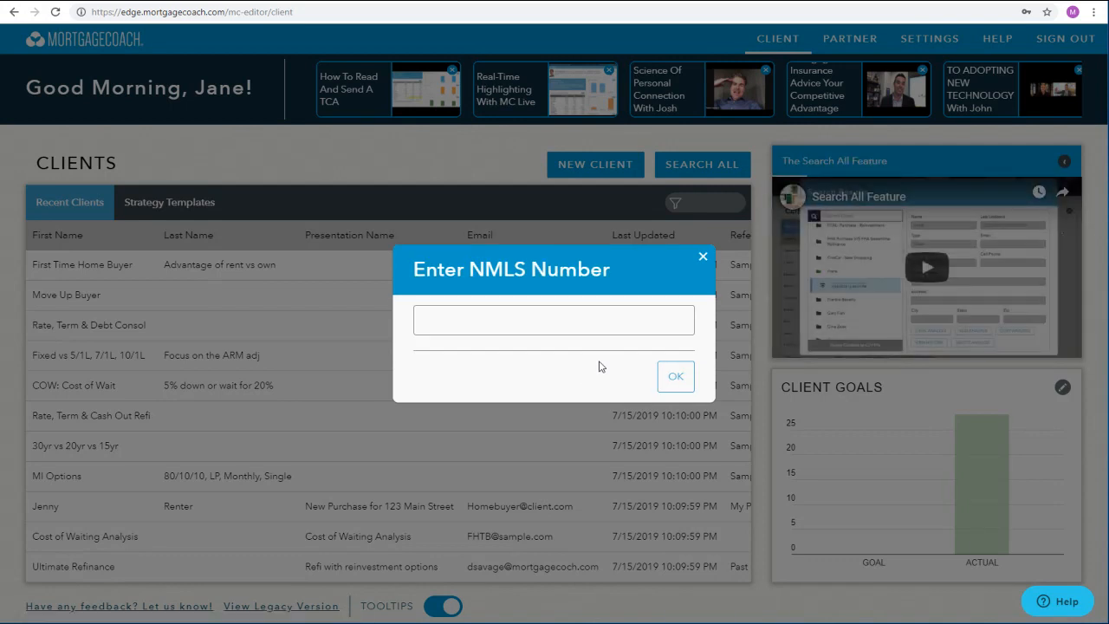
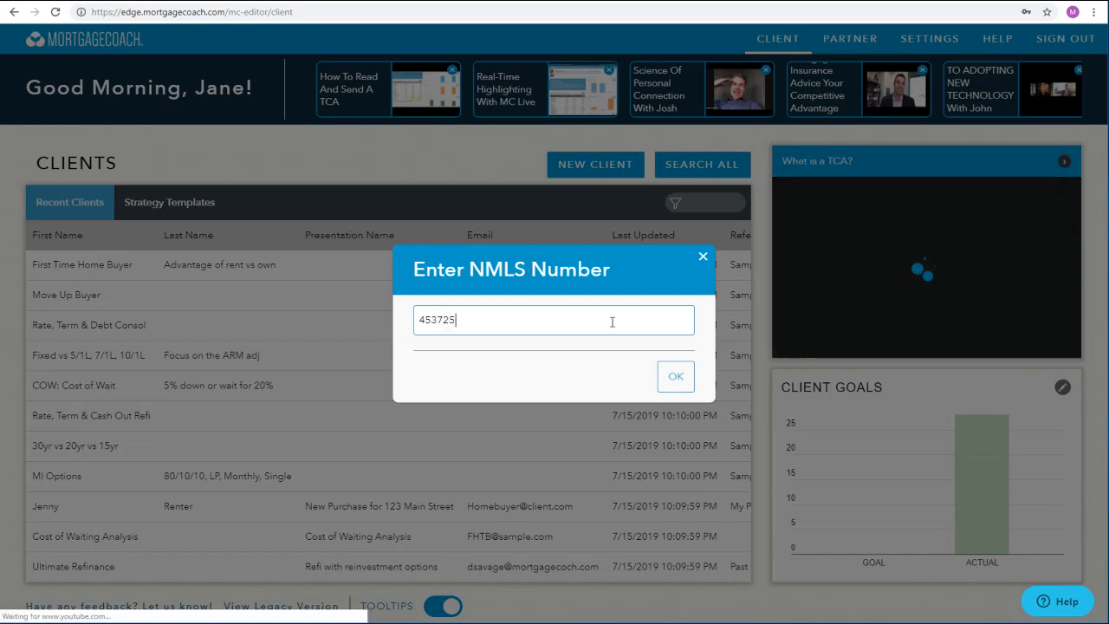
- Submit the NMLS number and advance through the welcome videos to start using the client dashboard
left_click(673, 376)
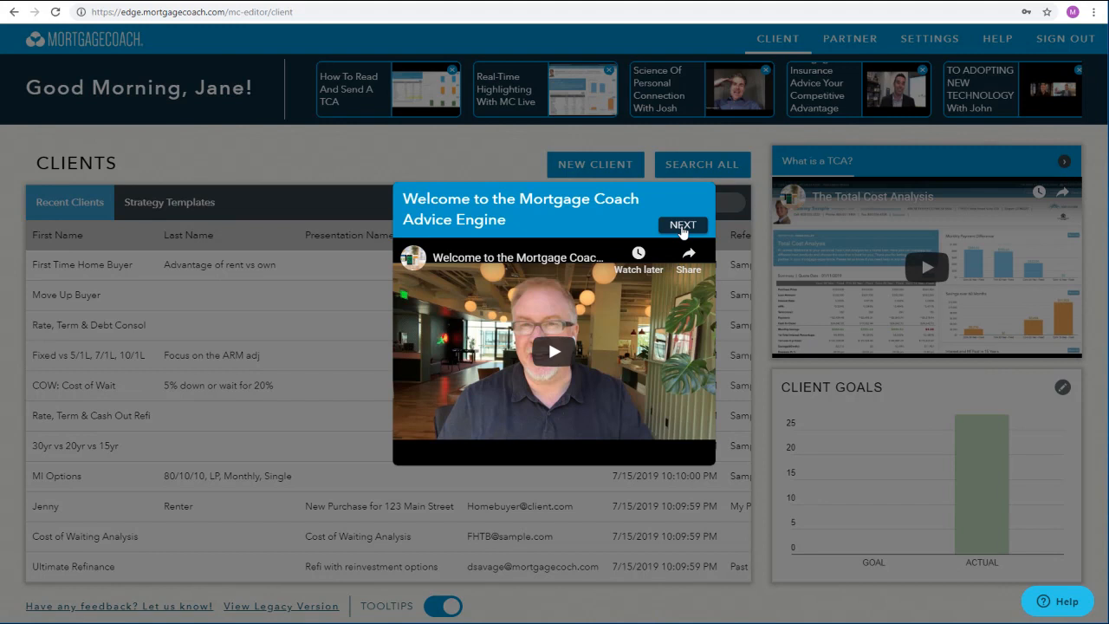
left_click(683, 225)
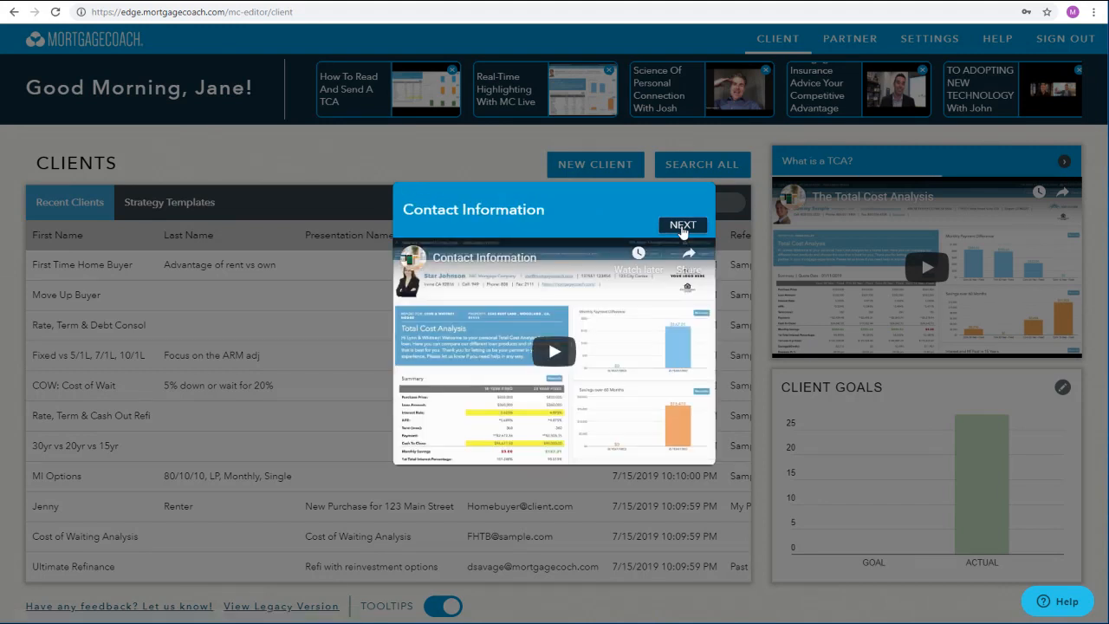
left_click(683, 225)
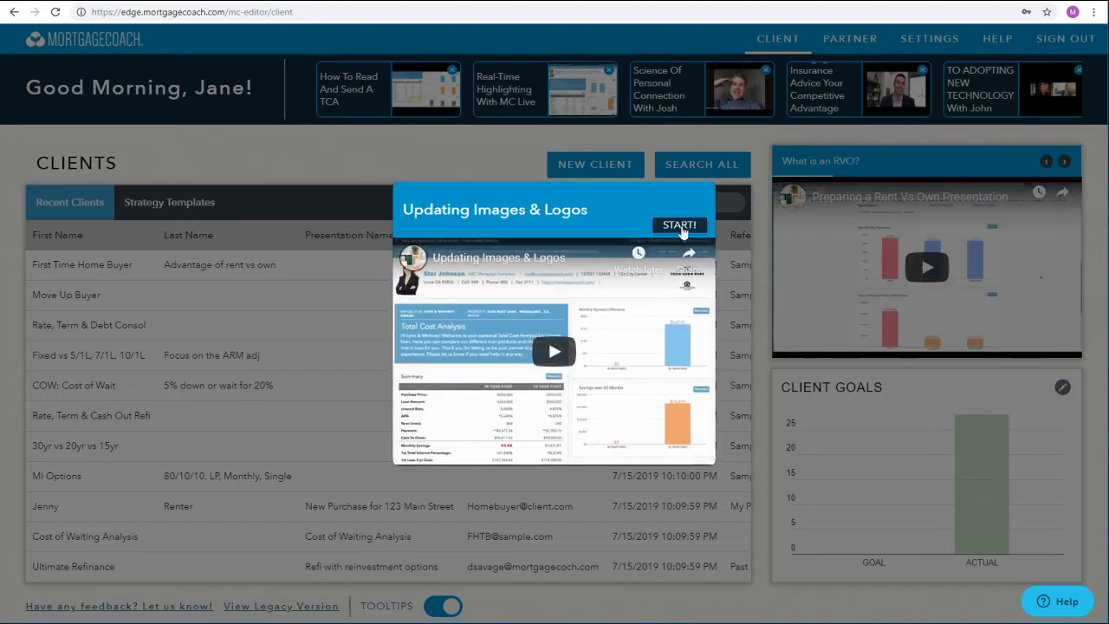
left_click(681, 227)
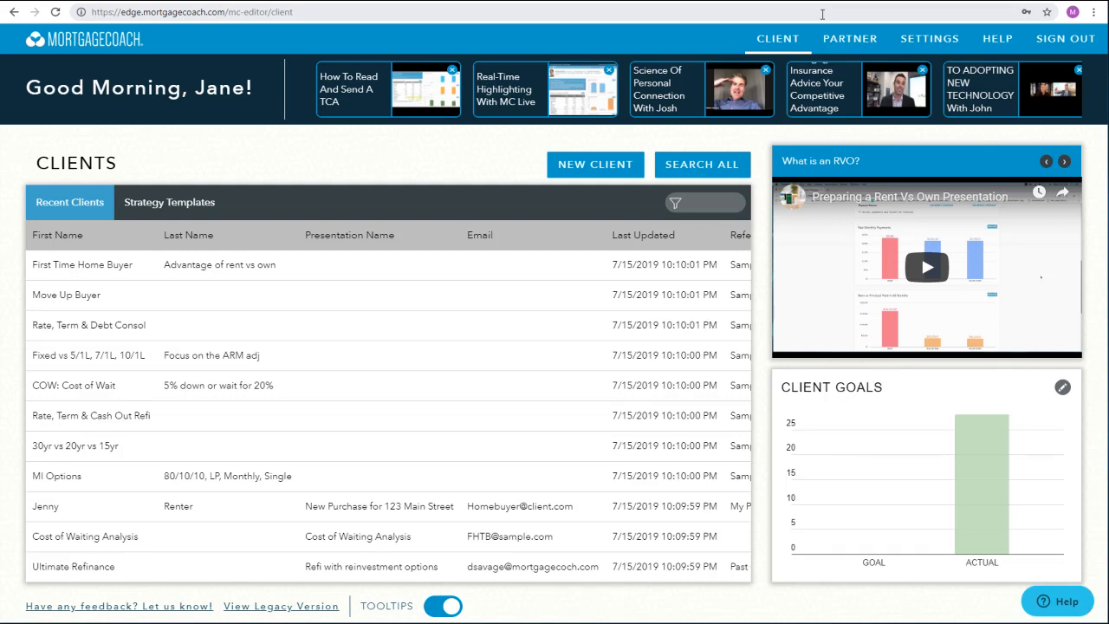
- View the Partner dashboard, go back to the Client dashboard, and open the Contact page of the settings
left_click(852, 50)
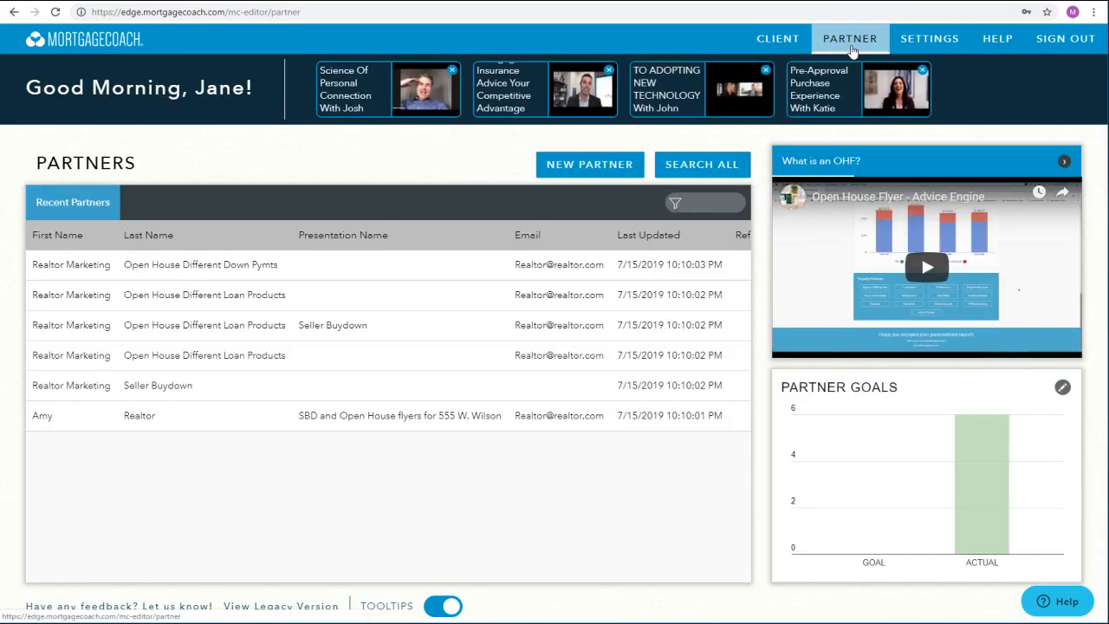
left_click(778, 39)
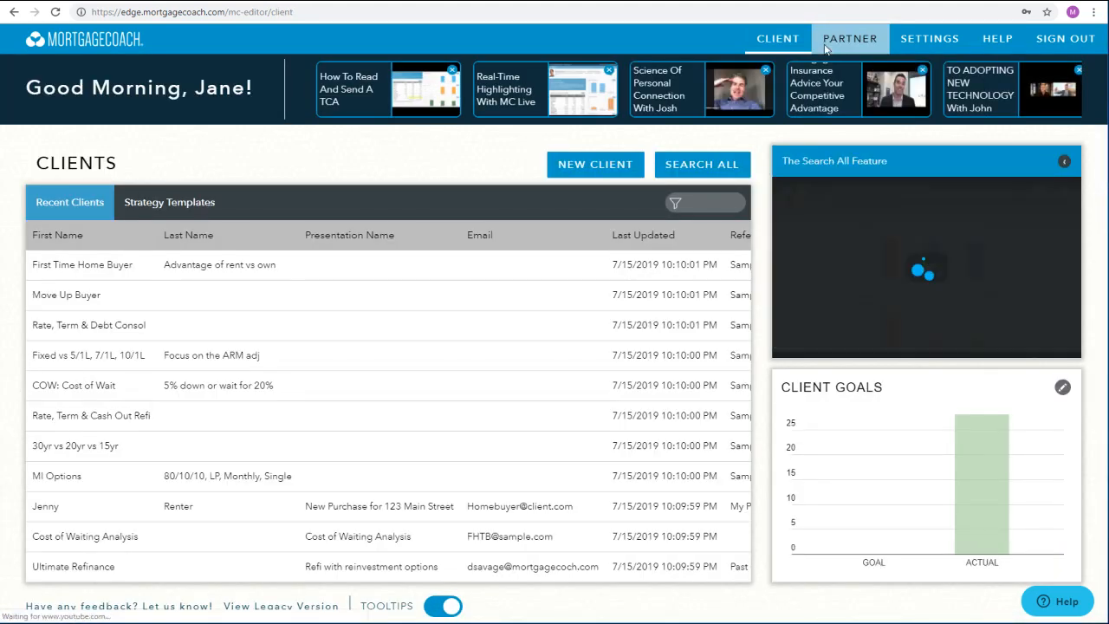
left_click(934, 48)
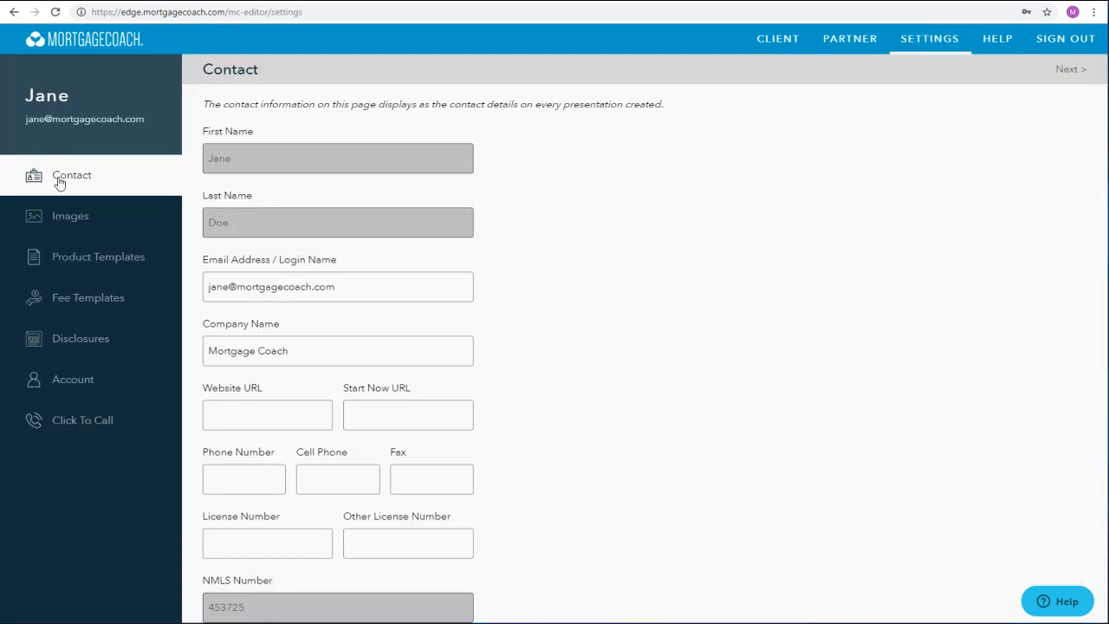
left_click(60, 214)
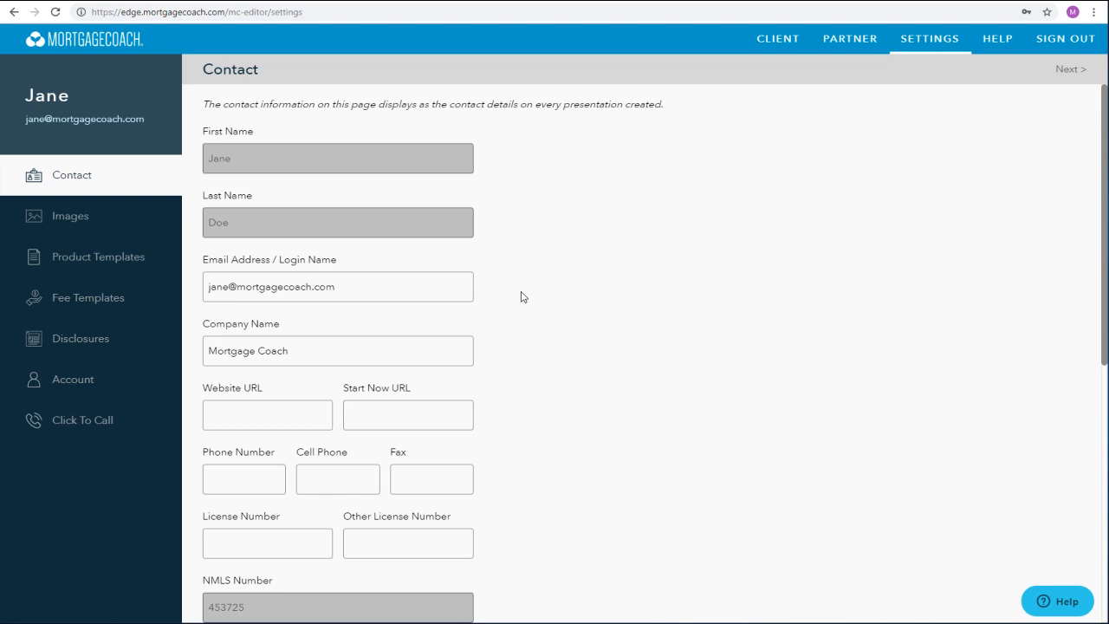
- Fill in the Website URL with the originator's mortgagecoach.com page and the Start Now URL with her mini-app address
mouse_move(473, 291)
left_click(286, 407)
type("ww.mortgage")
type("coach.com")
type("/jane")
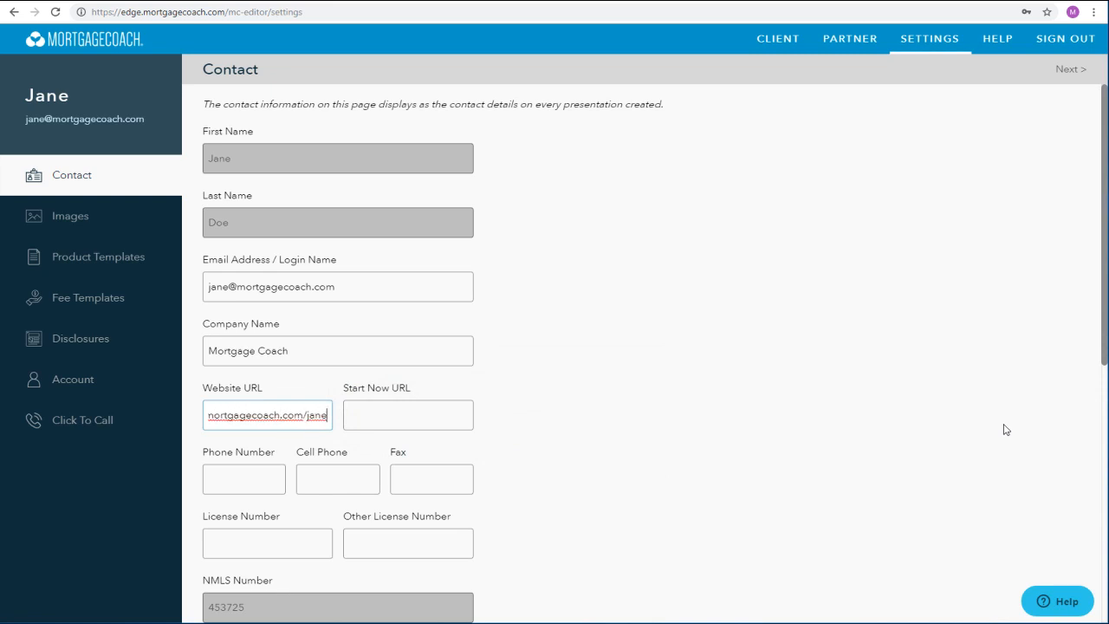
key("Tab")
type("www.")
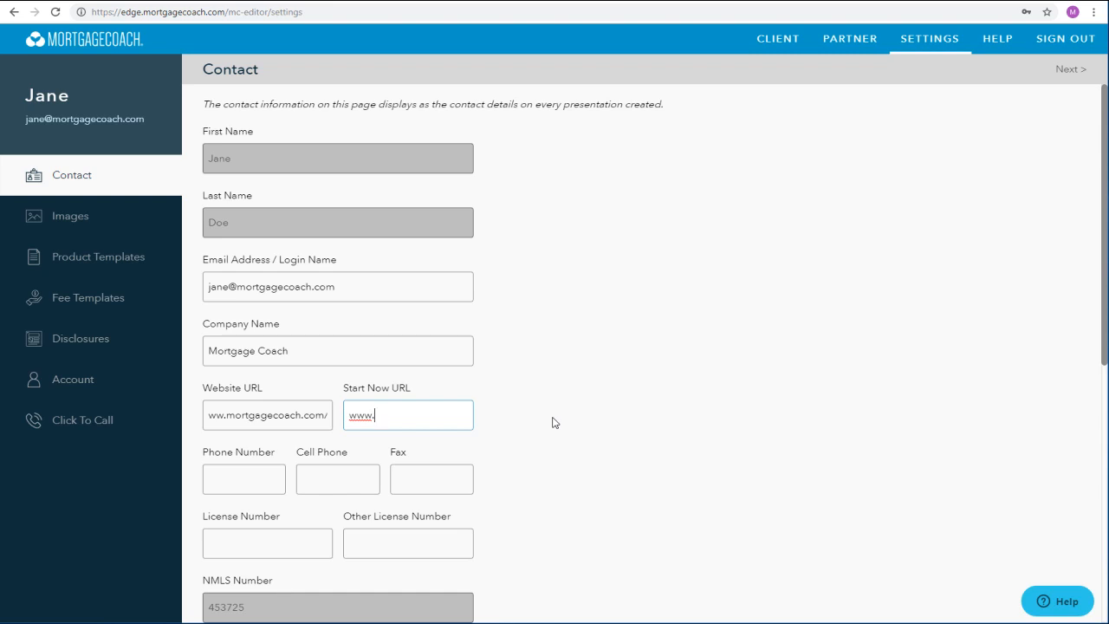
type("minim")
key("BackSpace")
type("app.com/ja")
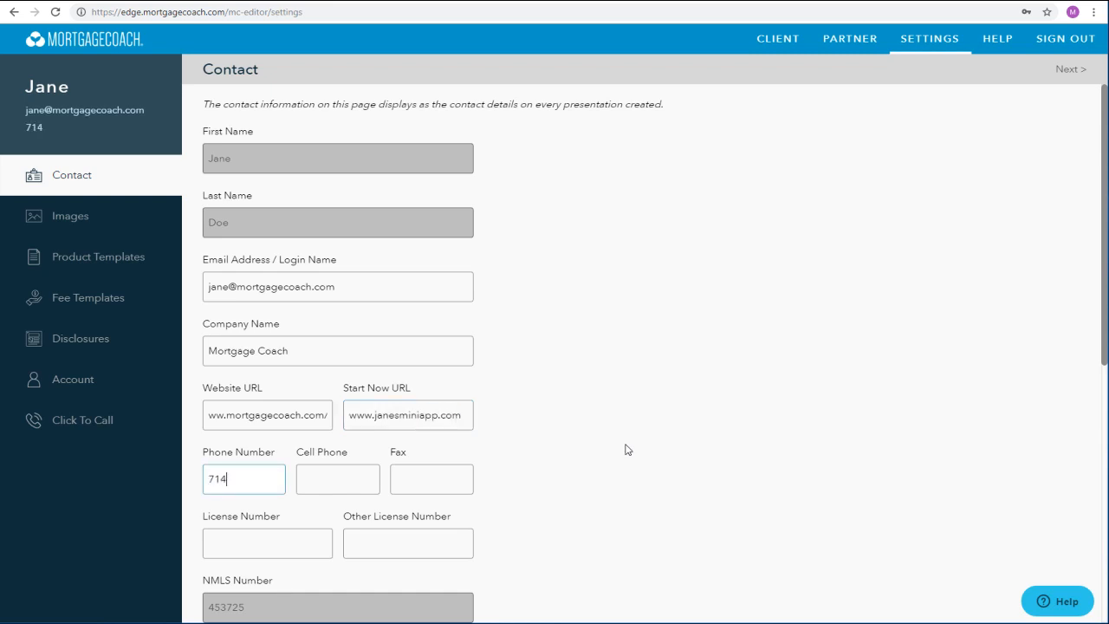
- Fill in the contact's phone, cell phone, fax and license numbers
type("551212")
key("Tab")
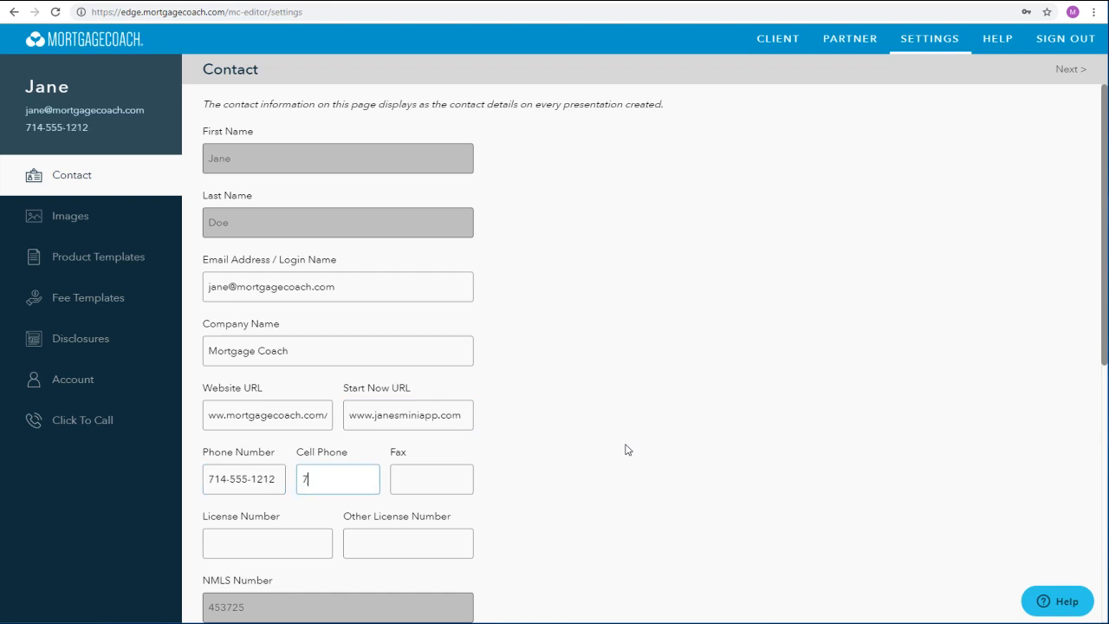
key("Tab")
key("Tab")
type("453725")
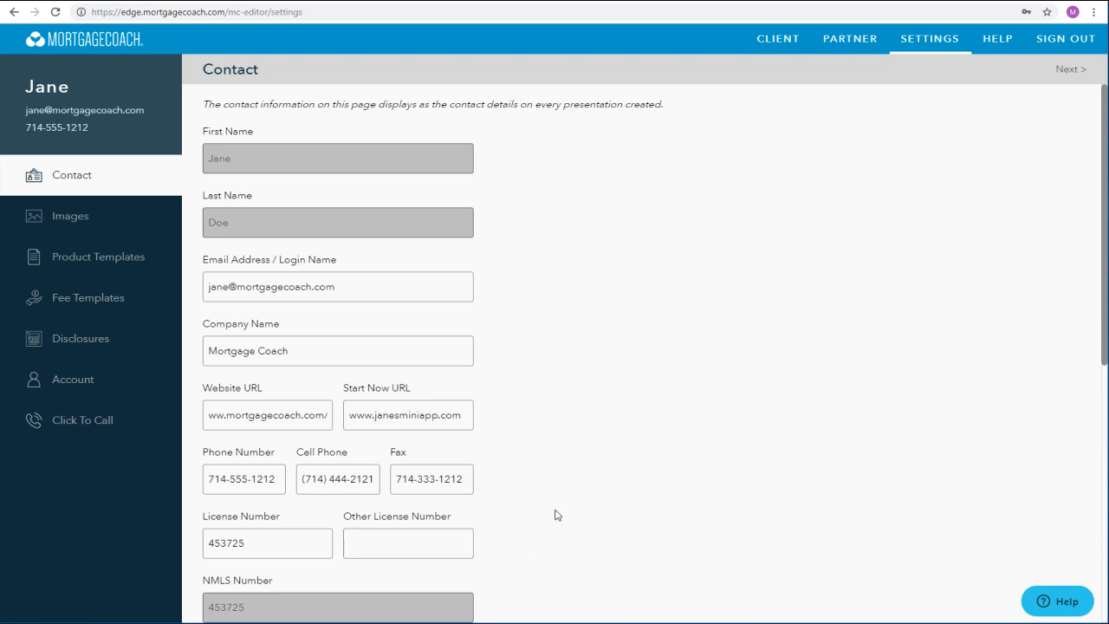
- Fill in the business street address, city, state and zip code
scroll(555, 515, "down", 3)
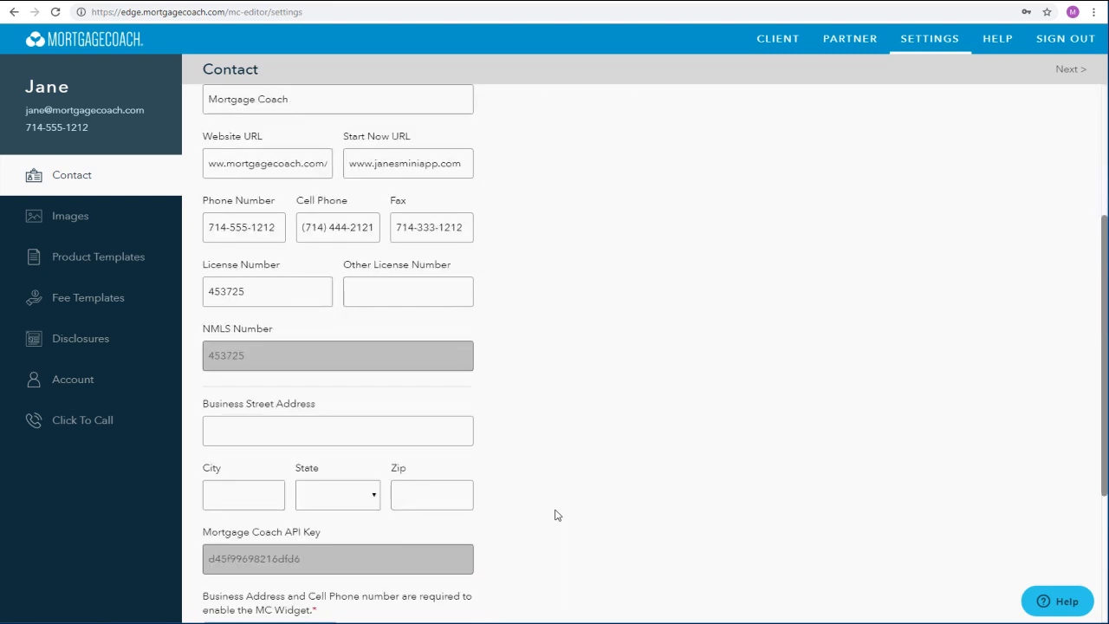
left_click(383, 436)
type("123 Main St")
key("Tab")
type("Irvine")
key("Tab")
key("c")
key("Tab")
type("92612")
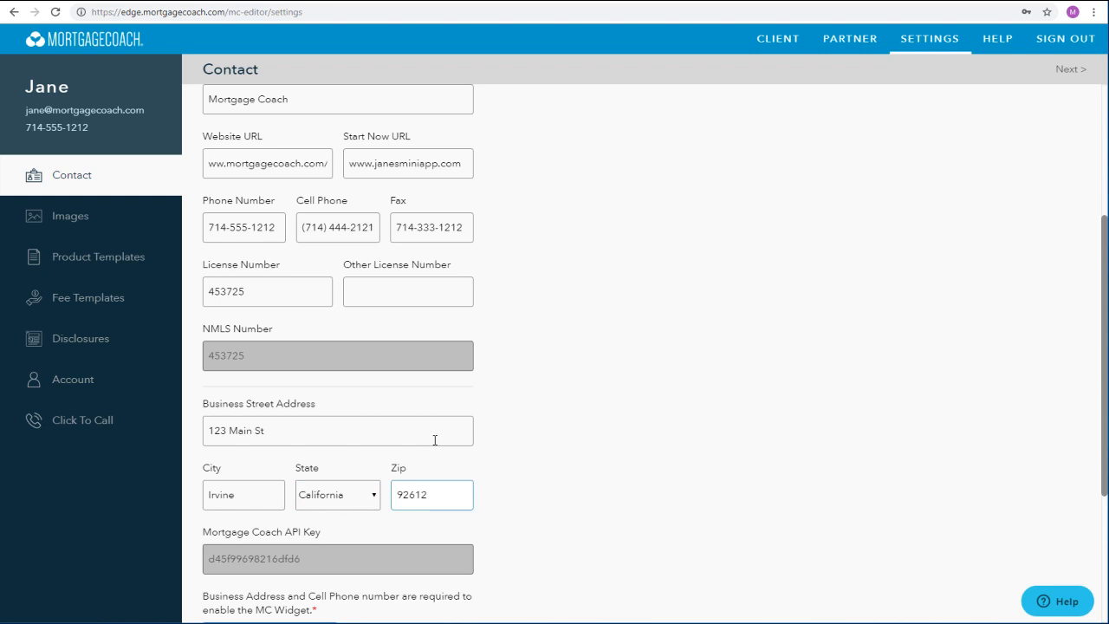
- Continue to the Images settings, and open and close the Updating Images & Logos pro tip video
scroll(537, 433, "down", 3)
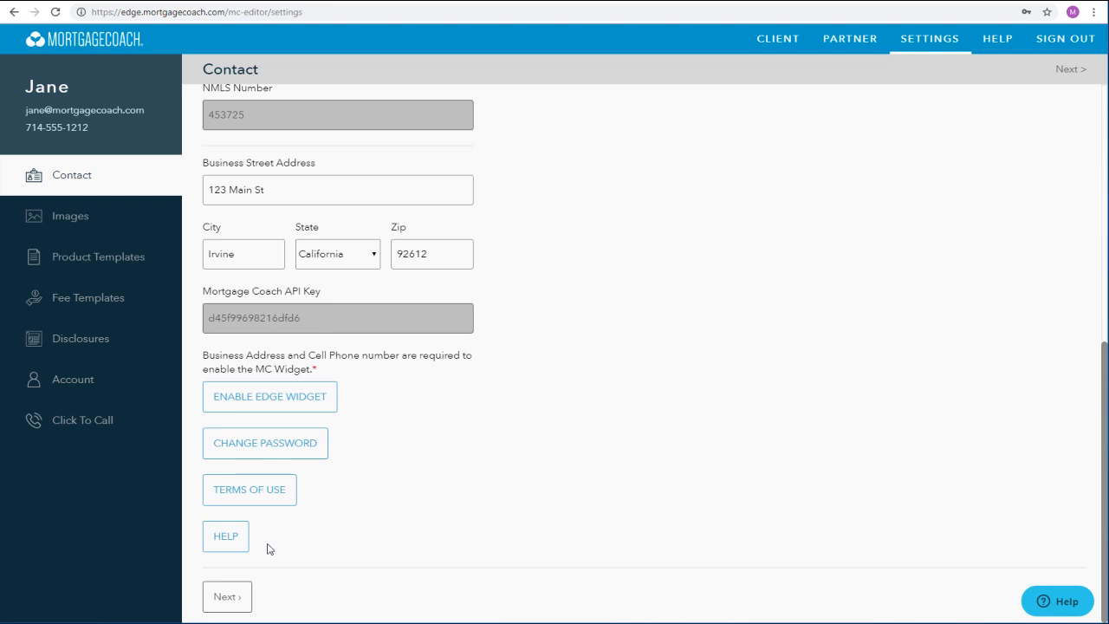
left_click(231, 600)
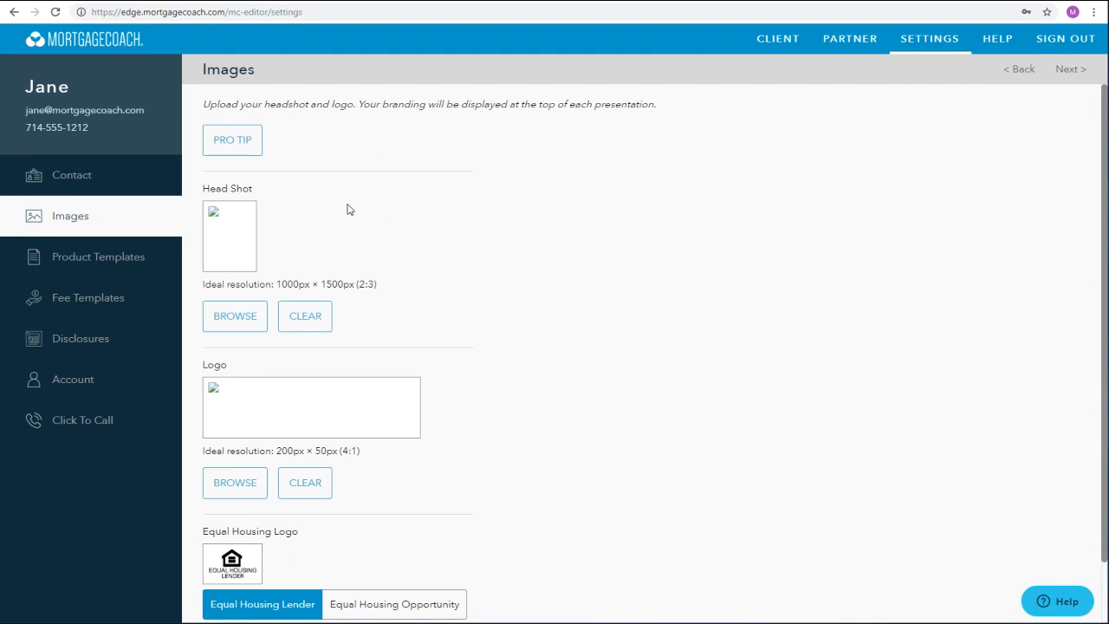
left_click(244, 149)
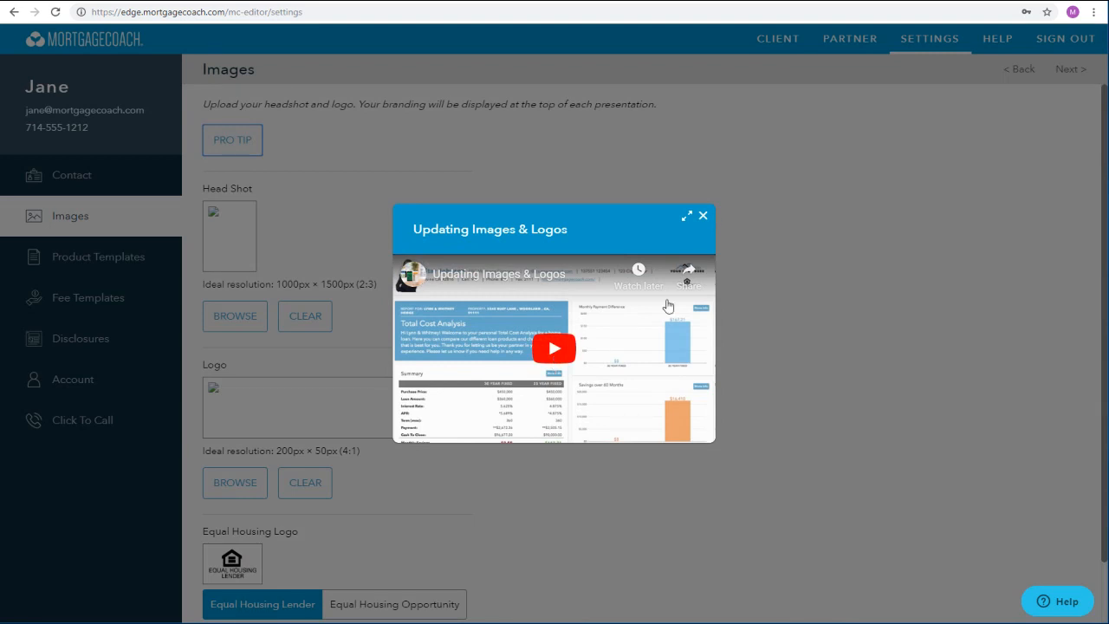
left_click(703, 217)
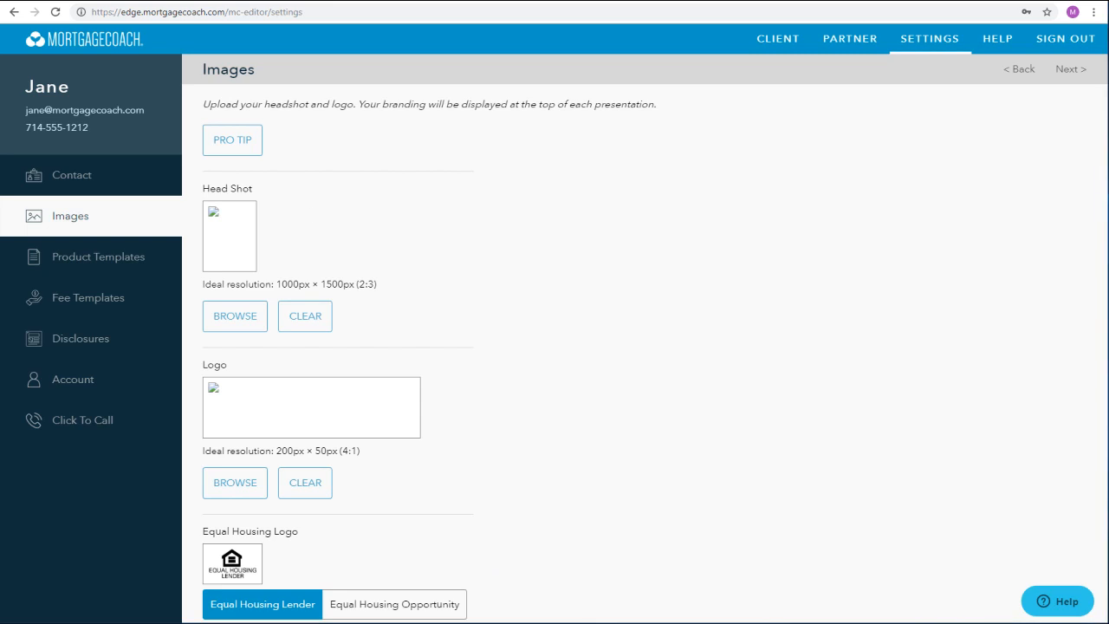
- Upload the Ms Originator picture from the MC Sample folder as the head shot
left_click(239, 317)
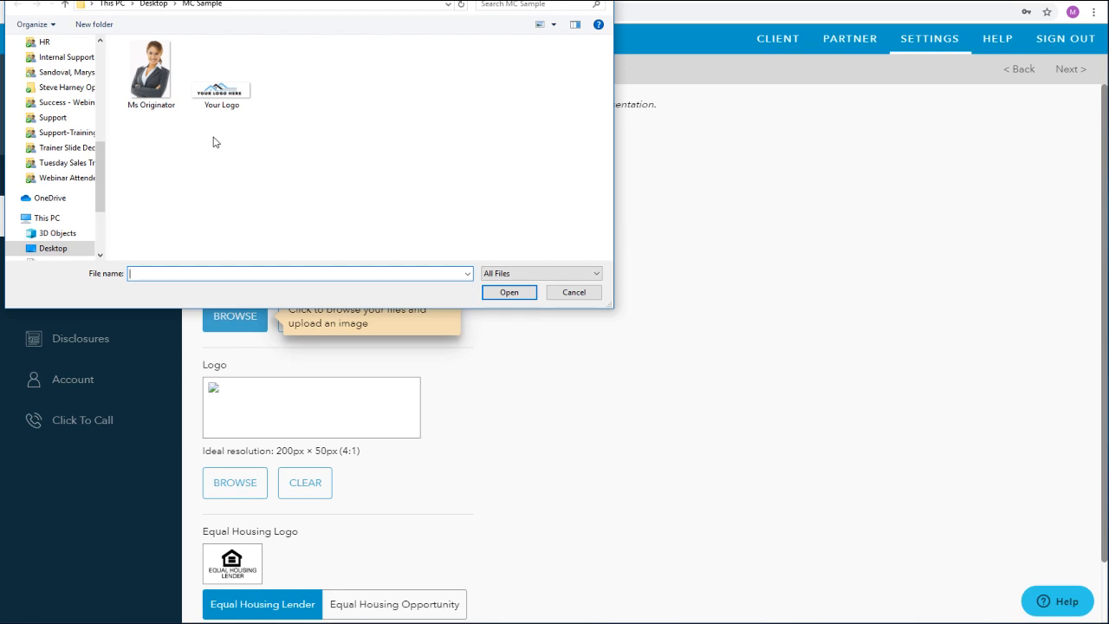
left_click(152, 78)
left_click(504, 293)
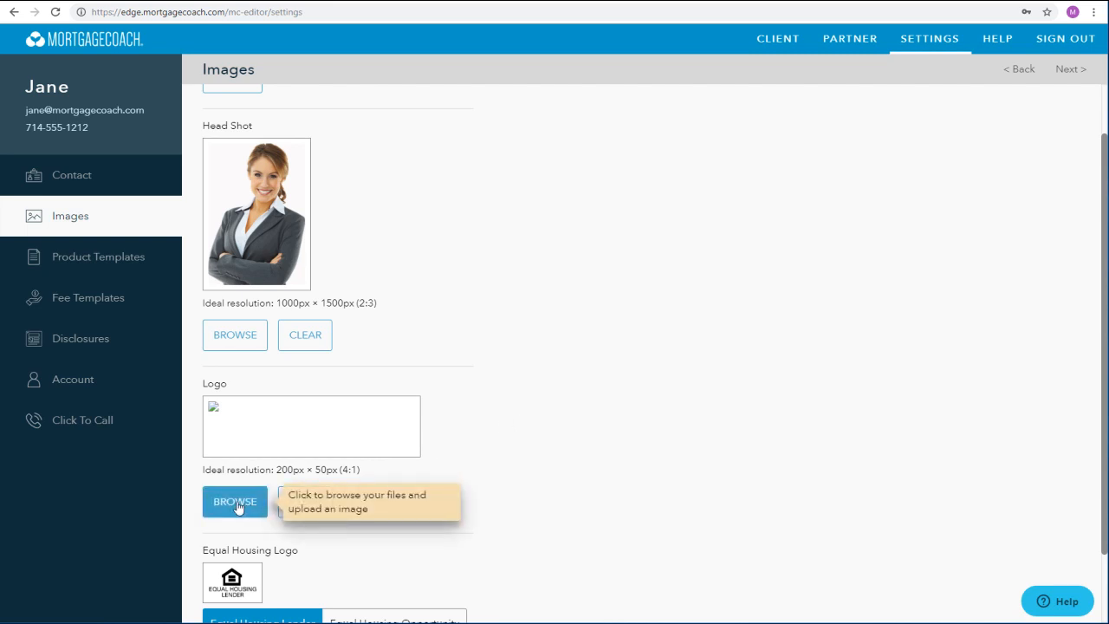
- Upload the Your Logo picture from the MC Sample folder as the company logo
left_click(221, 97)
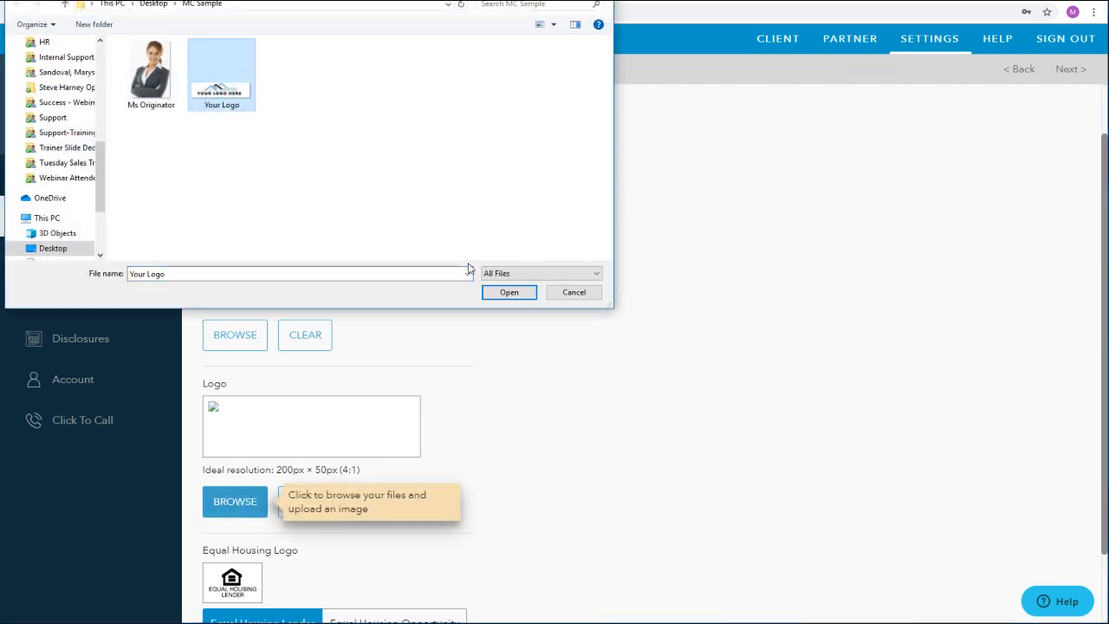
left_click(509, 293)
scroll(523, 442, "down", 2)
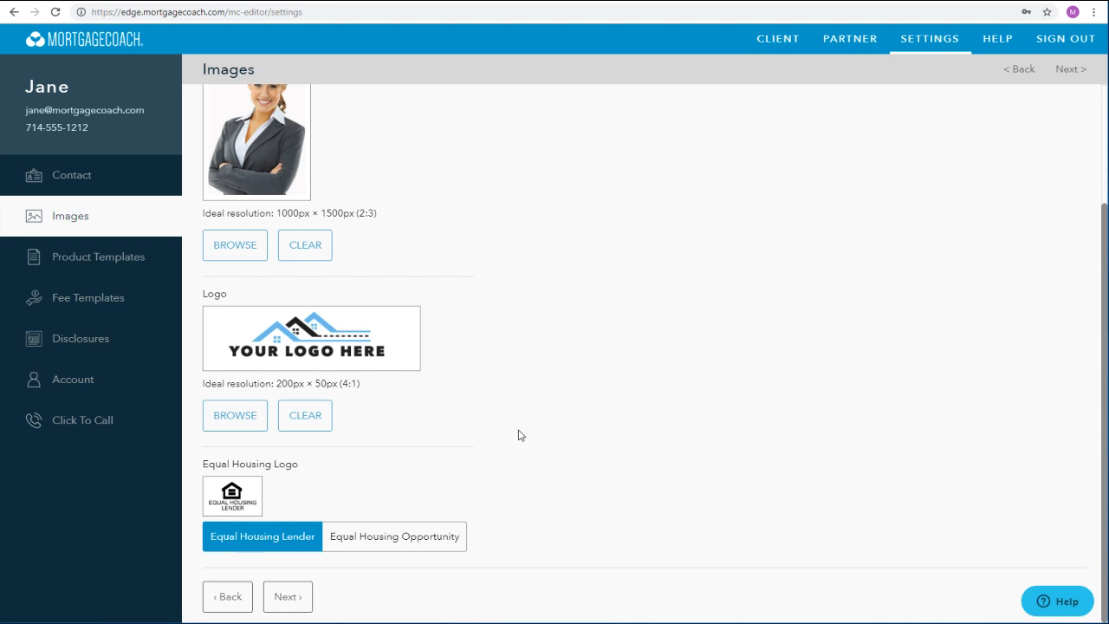
- Continue to the Product Templates settings and create a new template named FHA 30 YR Purchase
left_click(289, 598)
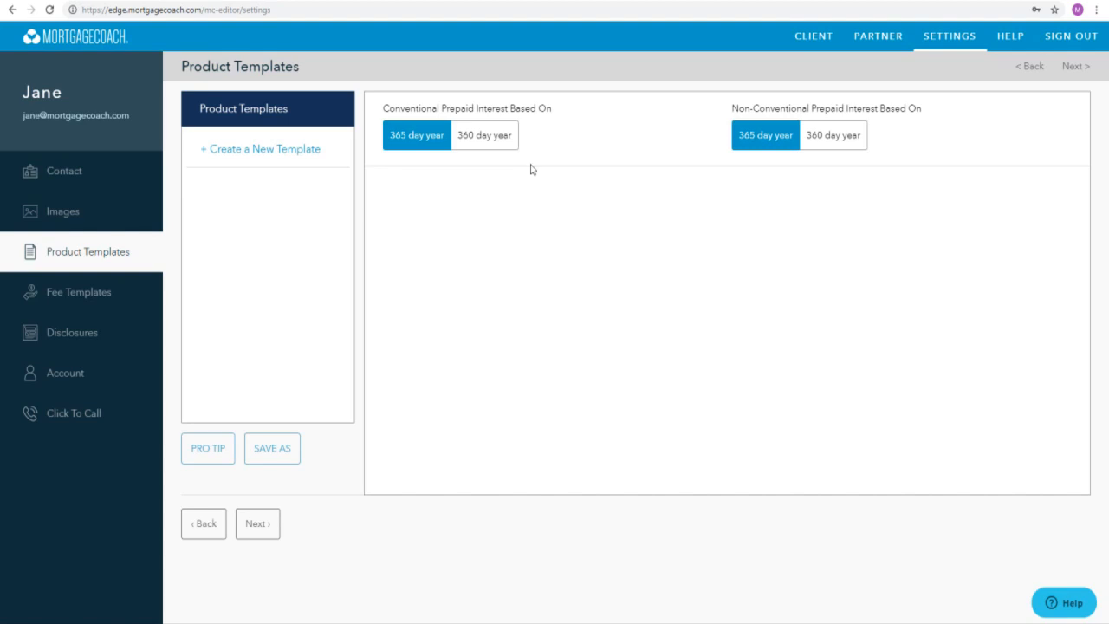
left_click(316, 149)
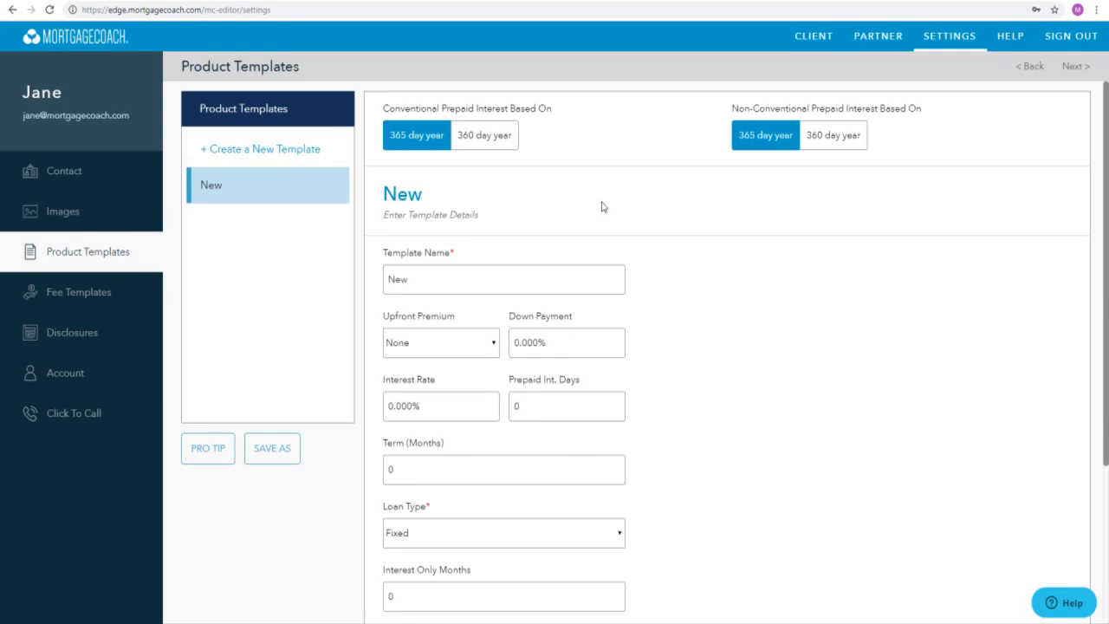
type("FHA 30 YR Purchase")
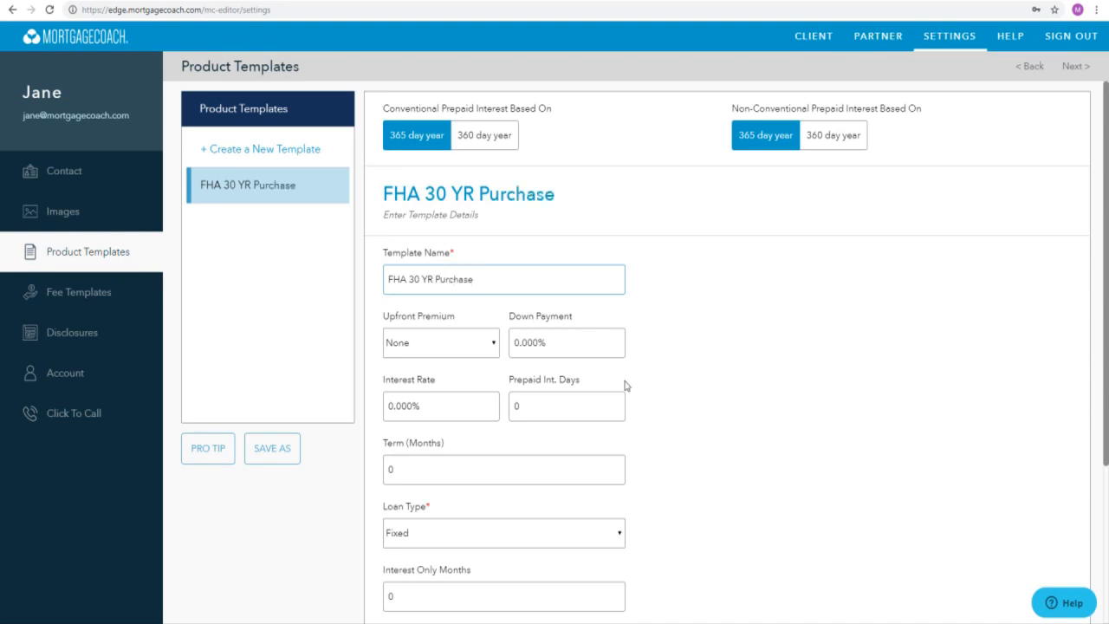
- Set the template's upfront premium to FHA and its down payment to 3.5%
left_click(494, 345)
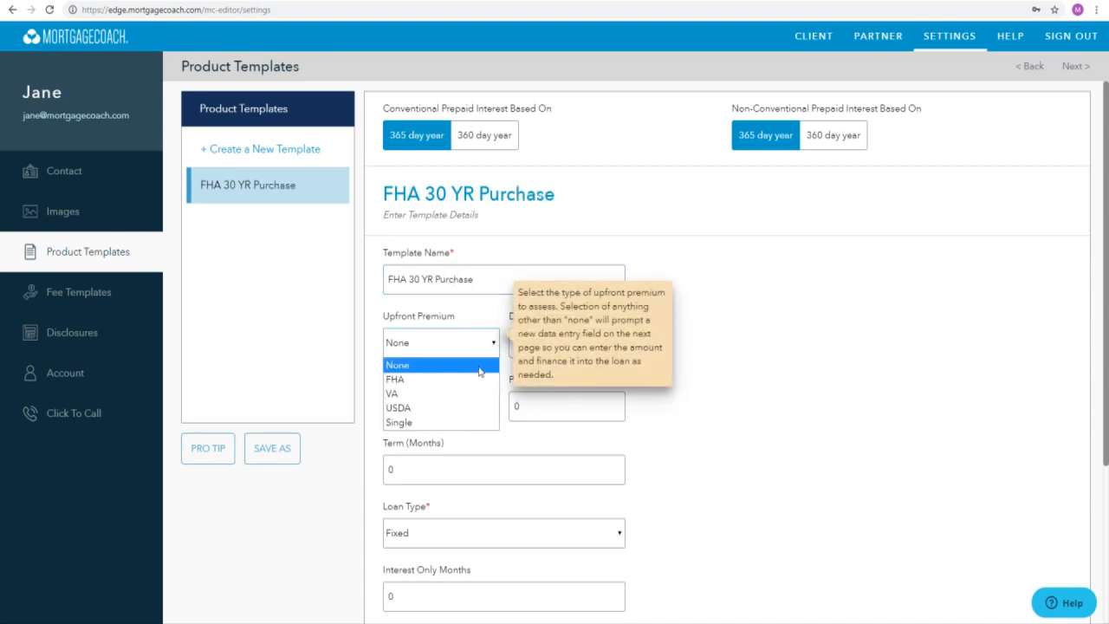
left_click(479, 380)
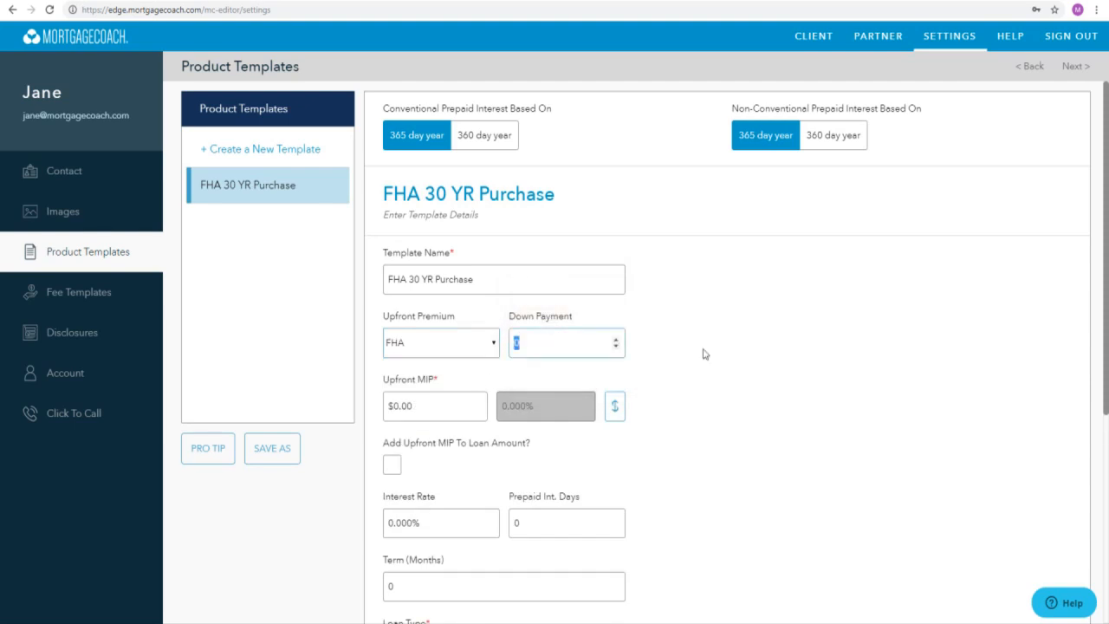
type("3.5")
left_click(648, 399)
- Switch the upfront MIP to a percentage, set it to 1.75%, and add it to the loan amount
left_click(617, 412)
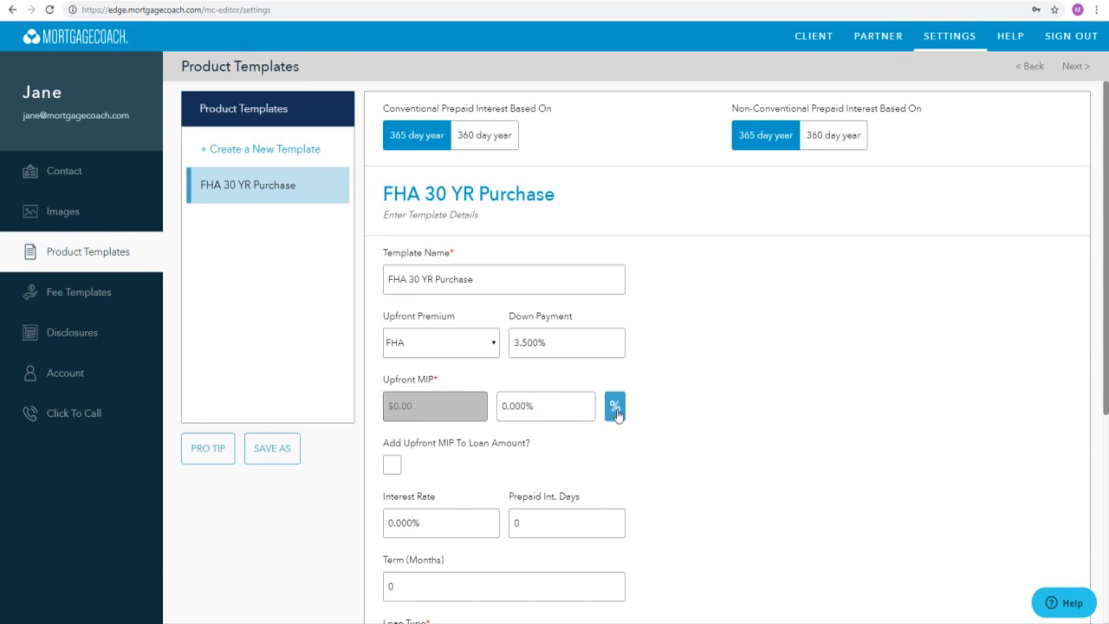
left_click(587, 407)
type("1.75")
left_click(392, 467)
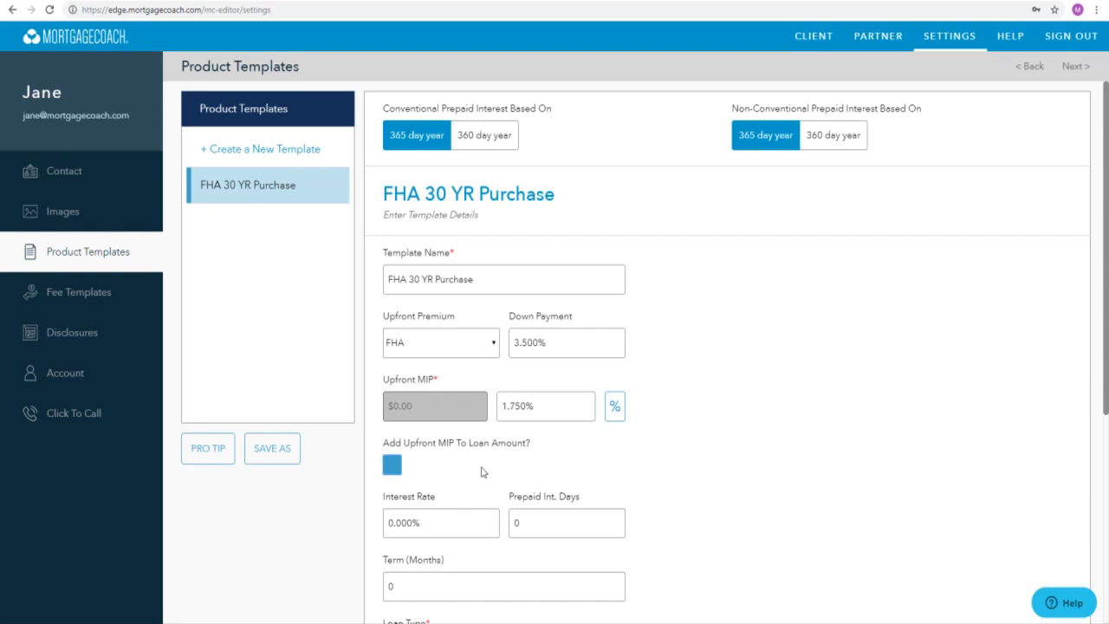
- Set the prepaid interest days to 15 and the term to 360 months, keeping the loan type Fixed
key("Tab")
key("Tab")
type("15")
key("Tab")
type("360")
left_click(730, 562)
scroll(731, 561, "down", 2)
scroll(728, 562, "down", 2)
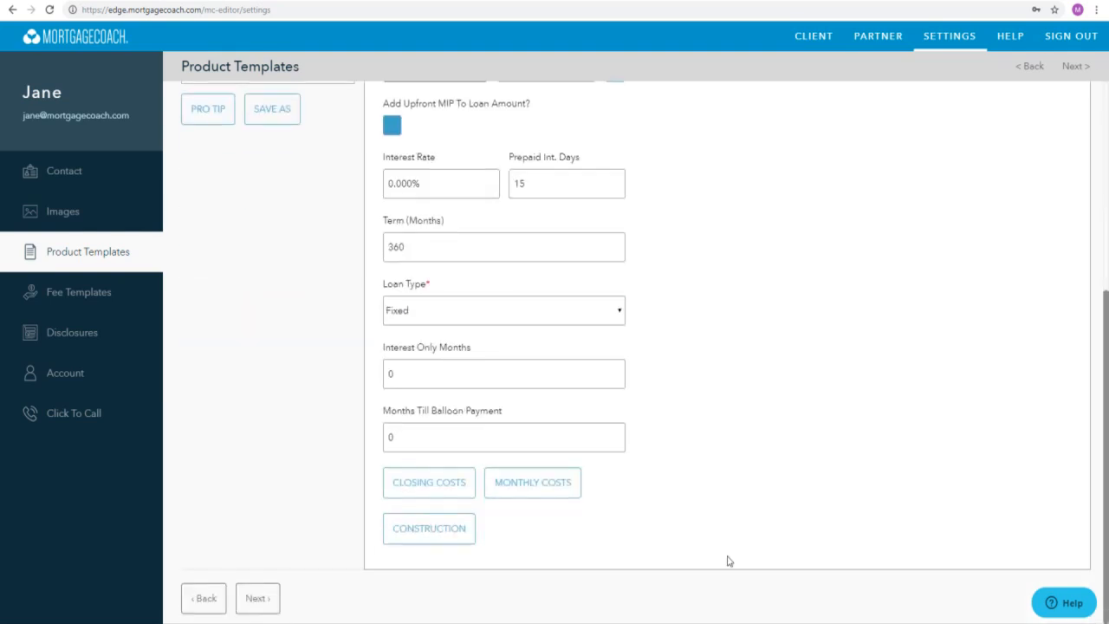
left_click(619, 312)
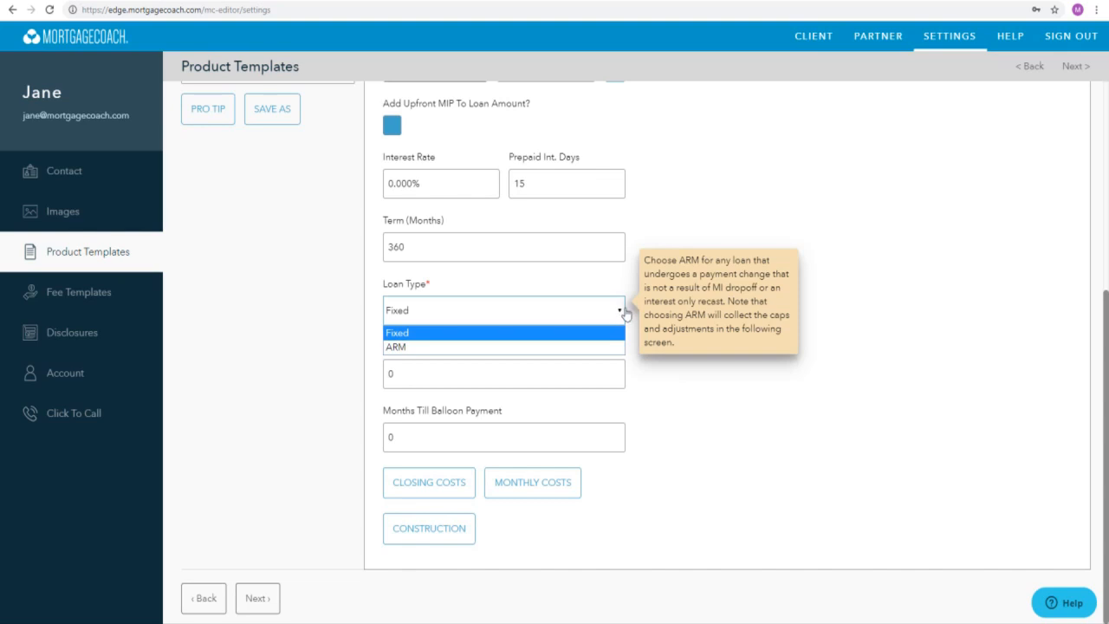
left_click(638, 371)
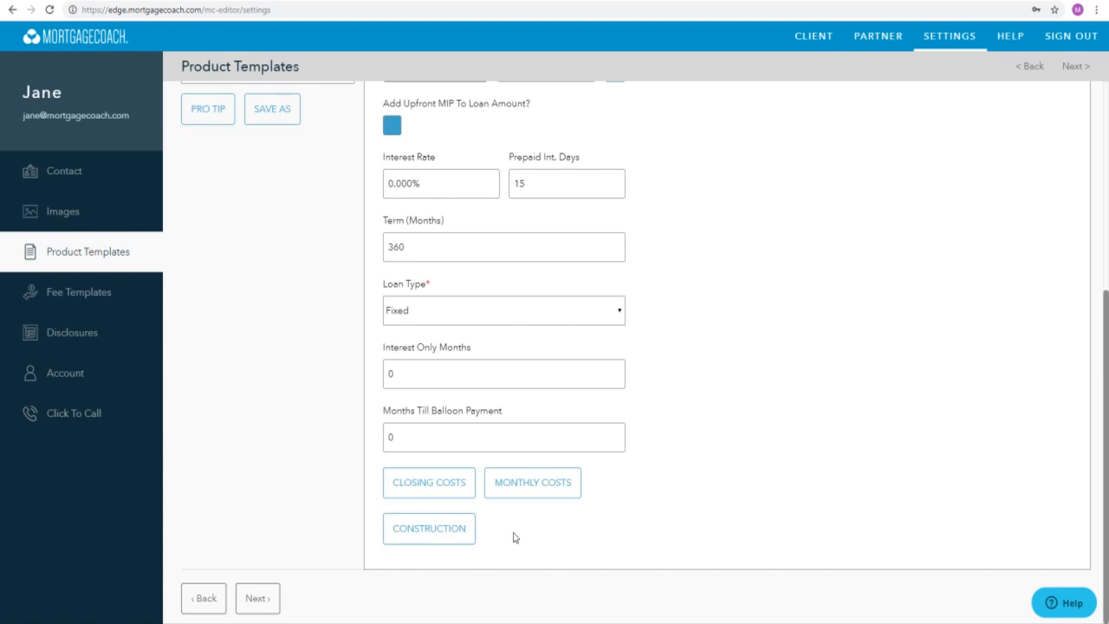
- Open the template's closing cost details and add a $500 Appraisal Fee
left_click(431, 492)
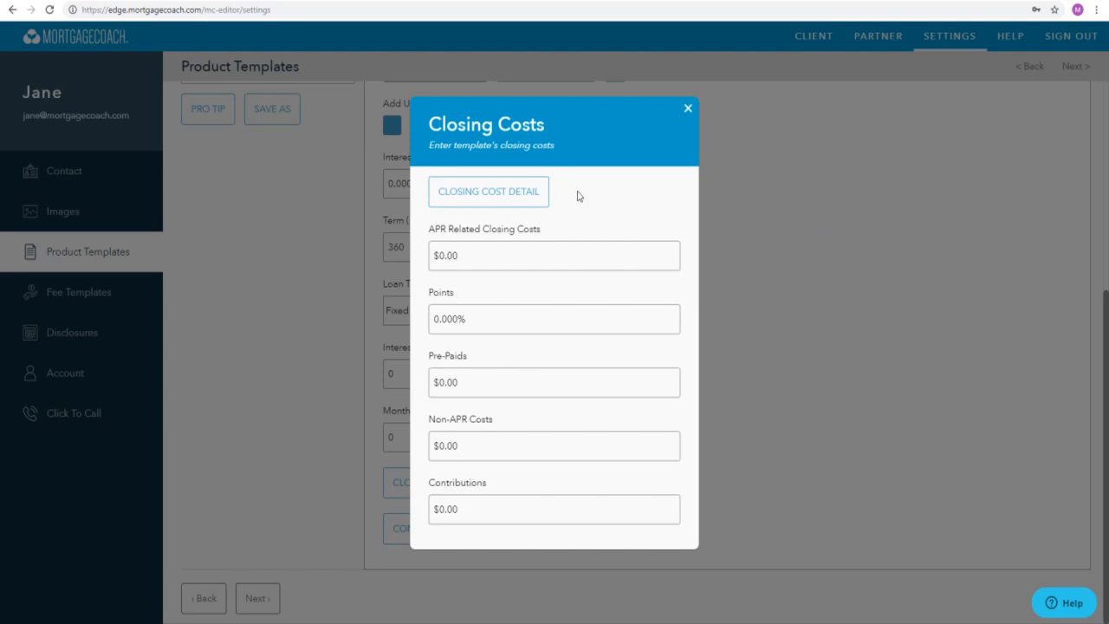
left_click(498, 197)
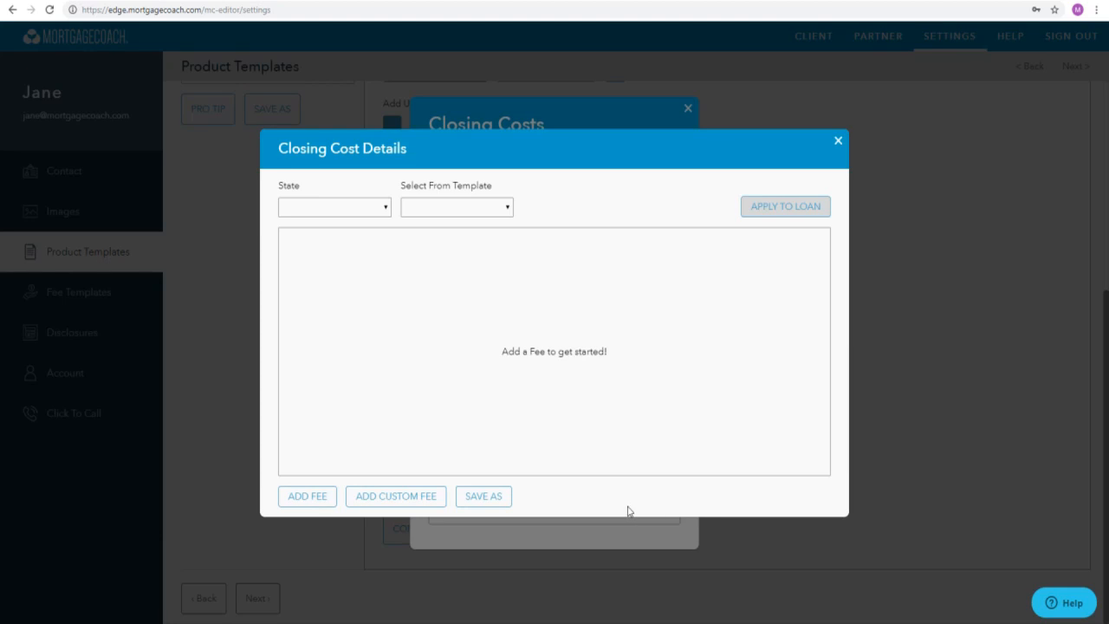
left_click(321, 499)
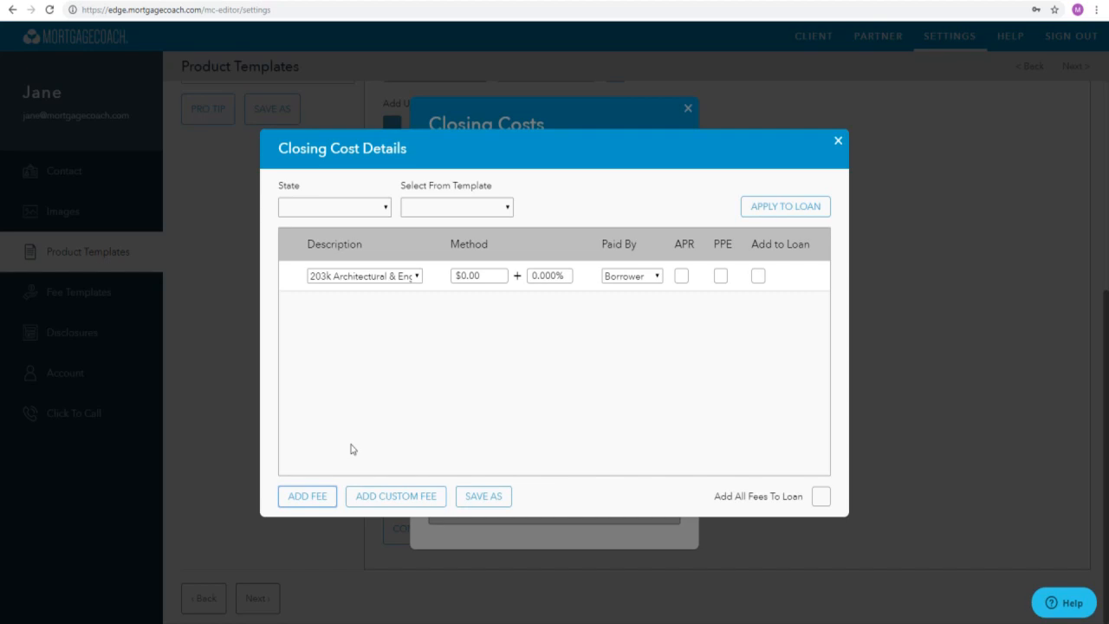
left_click(413, 276)
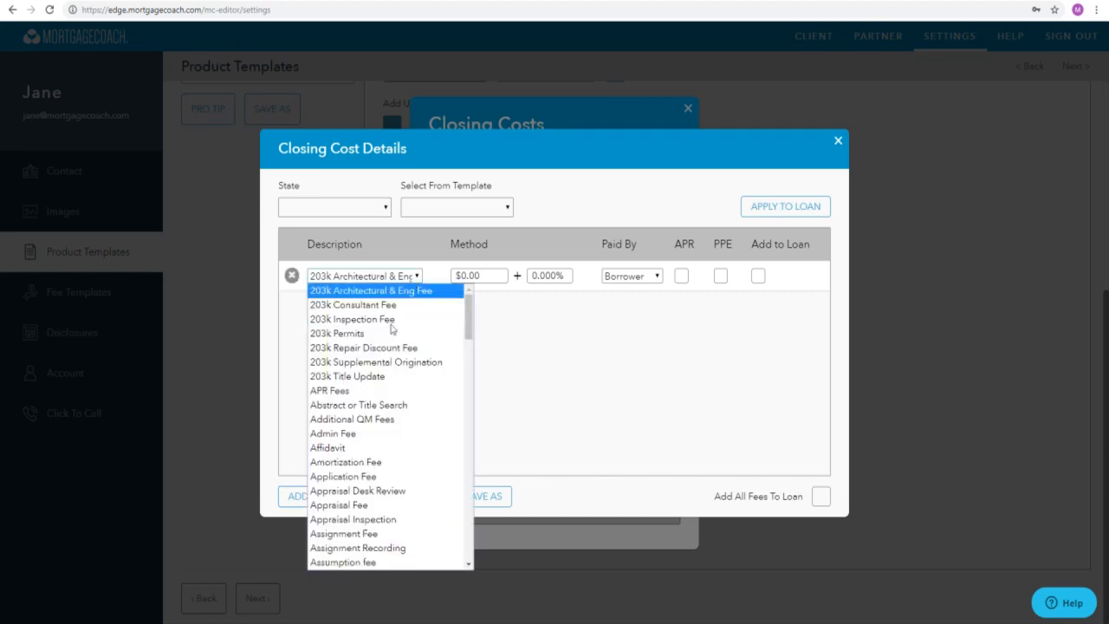
left_click(364, 505)
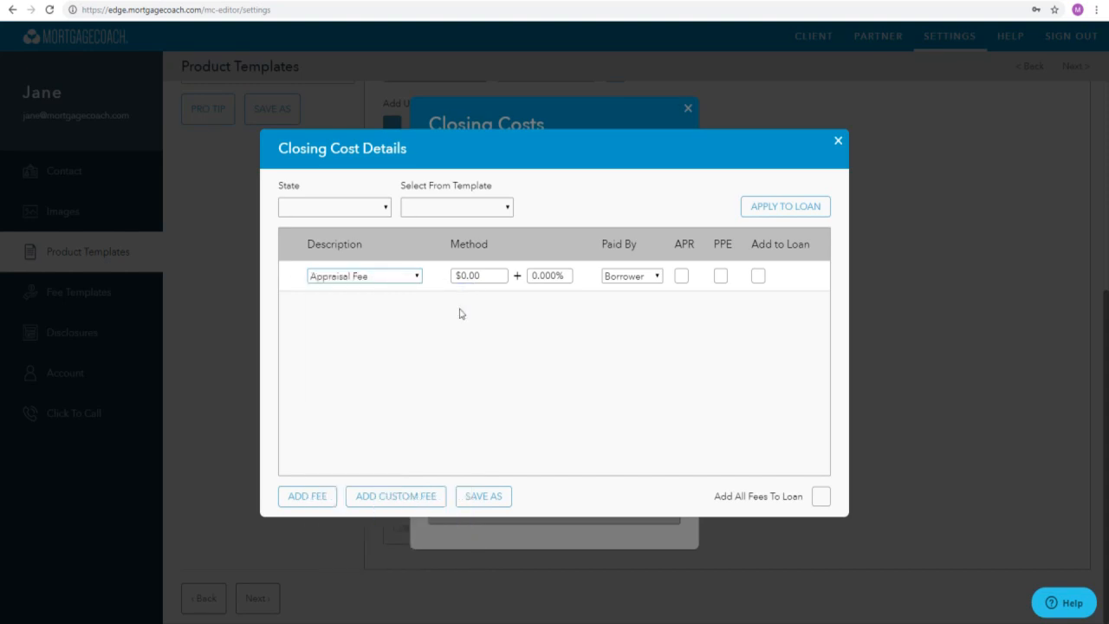
left_click(494, 277)
type("500")
left_click(637, 480)
- Add a Credit Report fee of $75 to the closing cost details
left_click(313, 495)
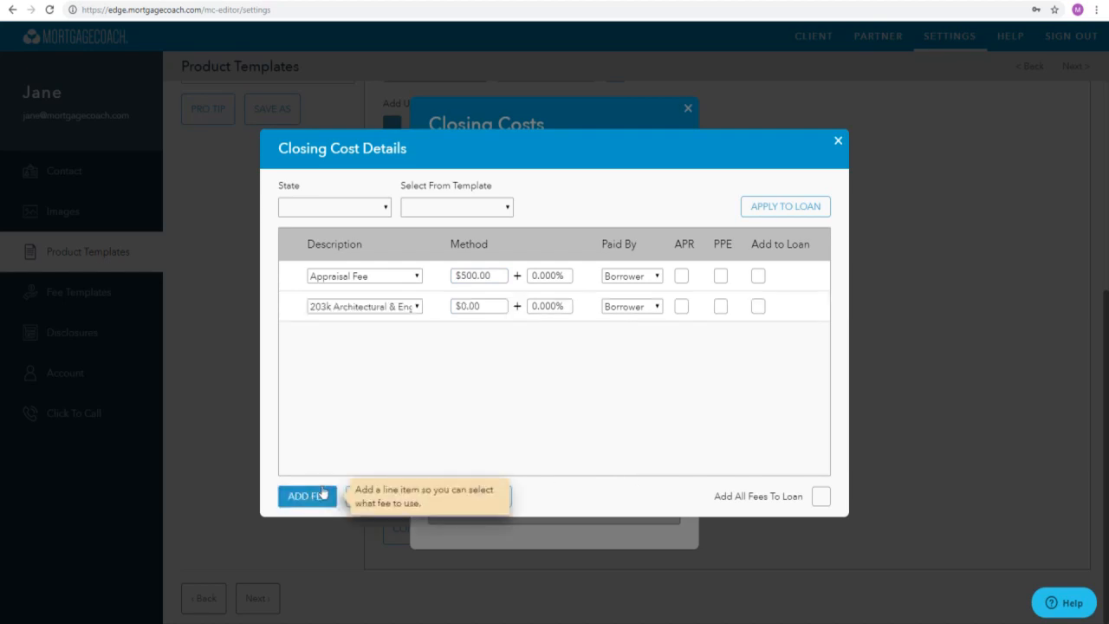
left_click(408, 307)
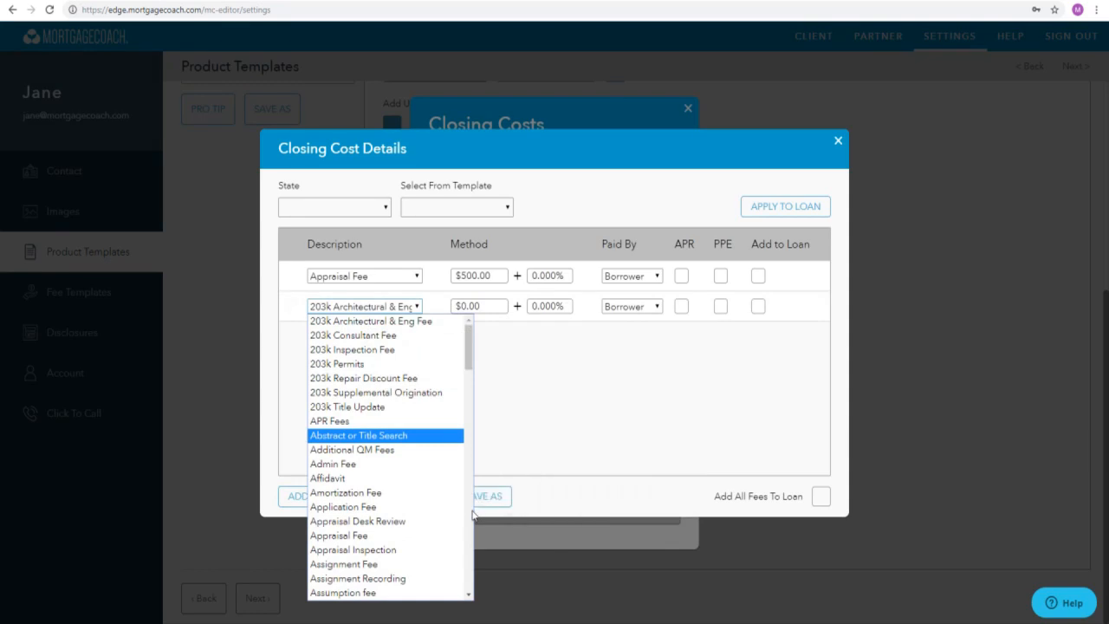
scroll(471, 516, "down", 3)
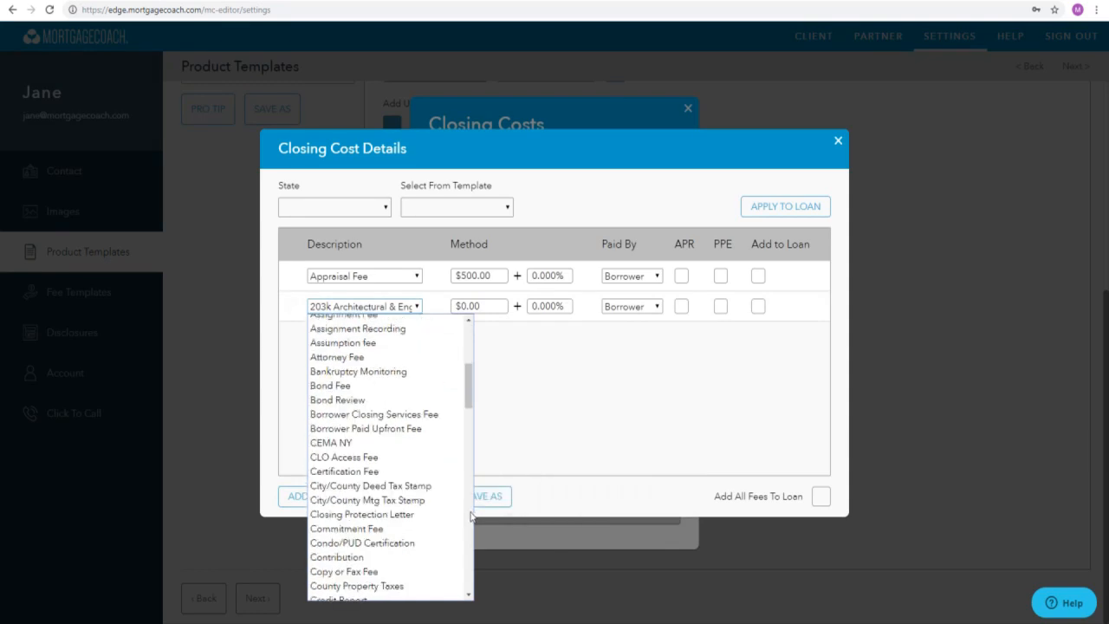
scroll(471, 516, "down", 3)
left_click(431, 355)
left_click(474, 312)
type("75")
- Add a Processing Fee to the closing cost details without entering an amount
left_click(310, 495)
left_click(409, 339)
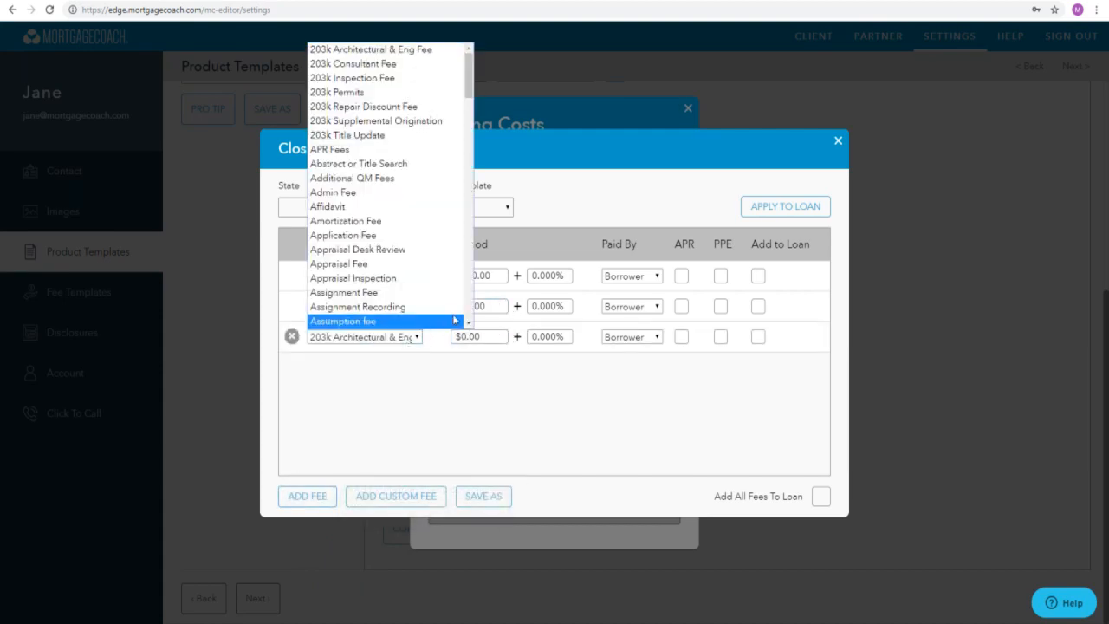
scroll(460, 307, "down", 10)
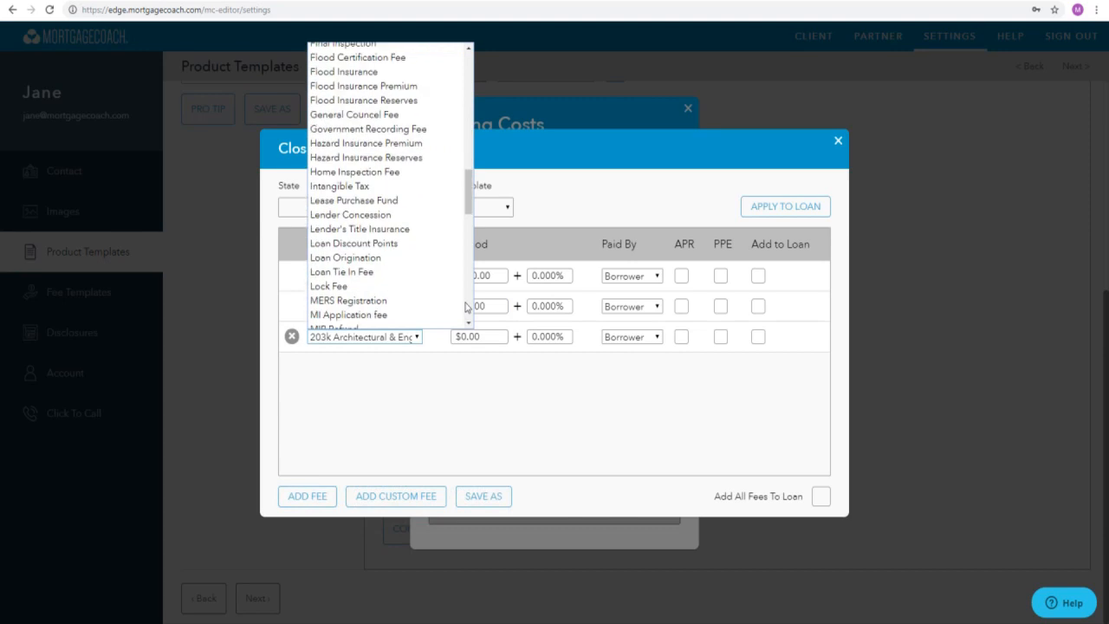
scroll(466, 308, "down", 6)
scroll(466, 308, "down", 5)
left_click(451, 132)
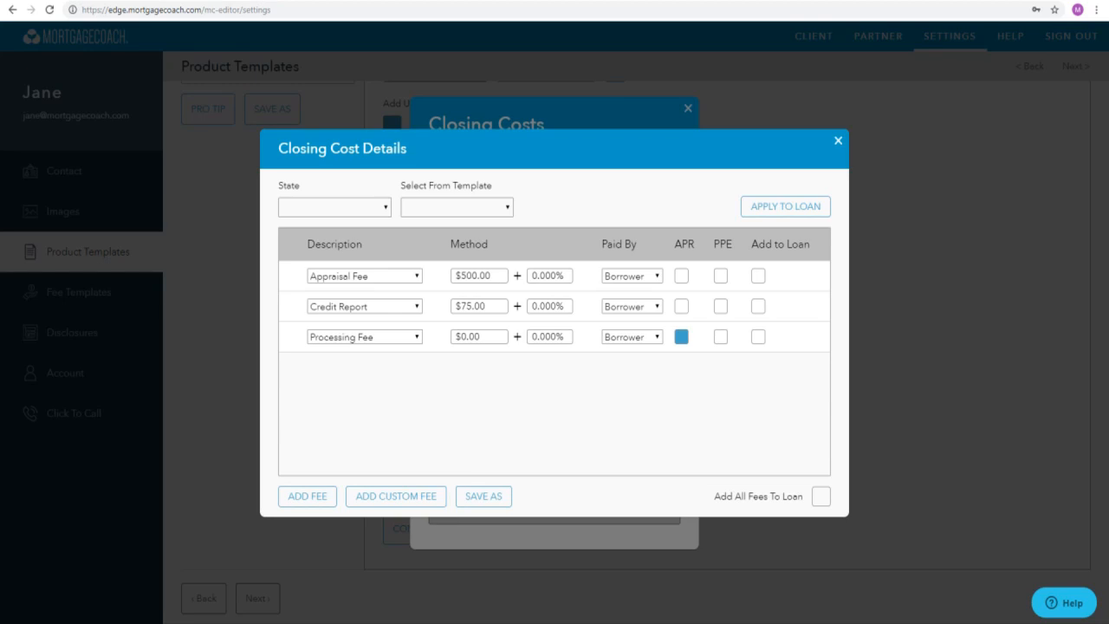
- Create a custom loan fee named Mobile Notary and set its amount to $200
left_click(382, 495)
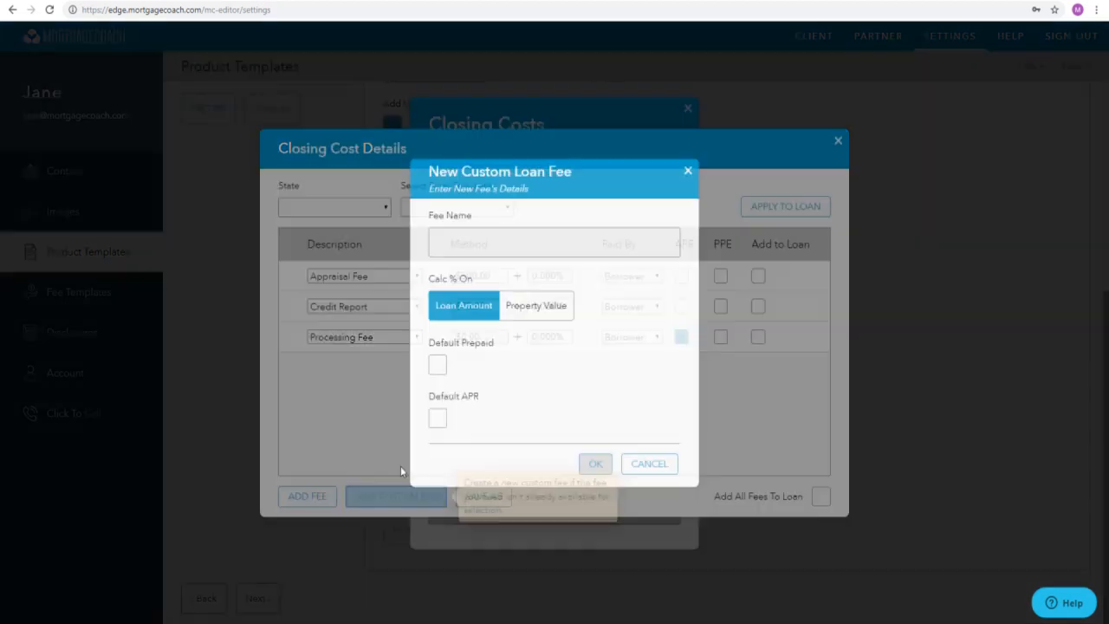
type("Mo")
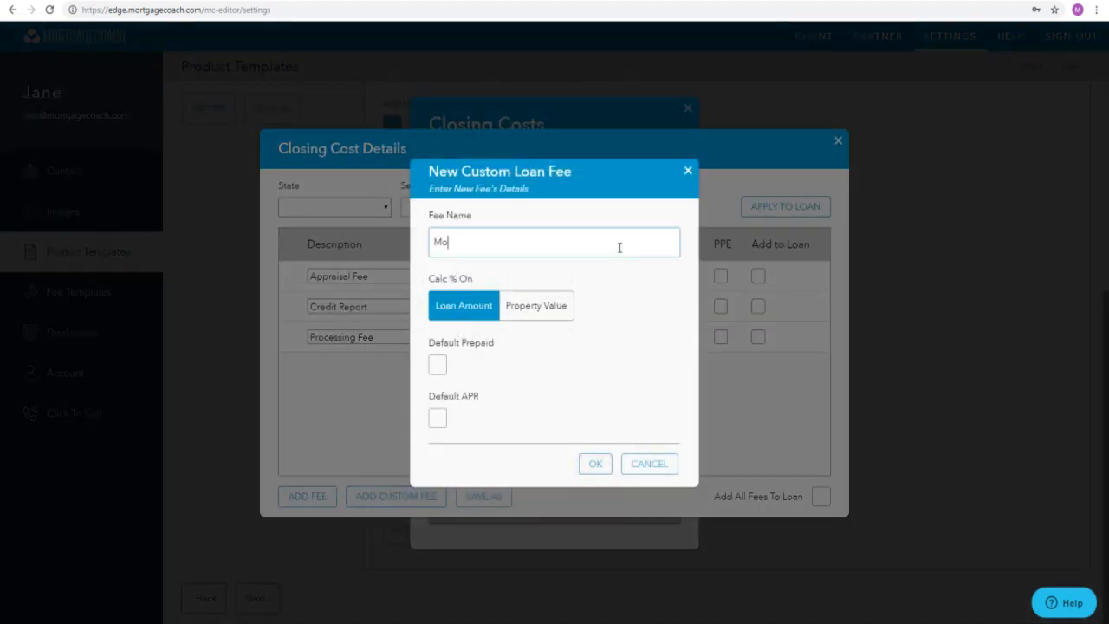
type("bile Notary")
left_click(596, 464)
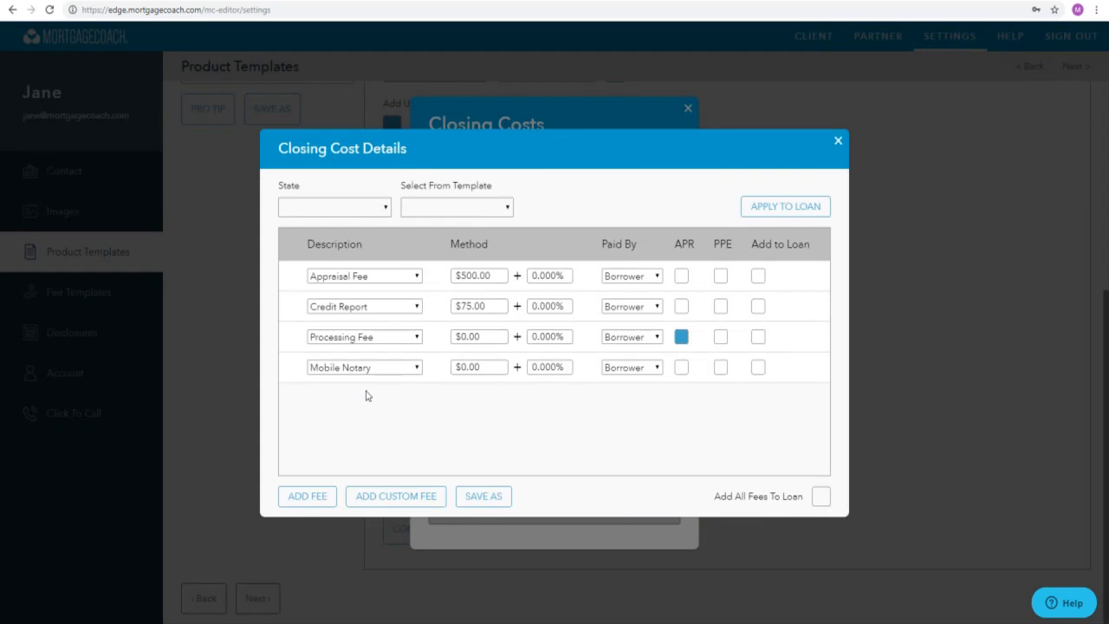
left_click(477, 368)
type("200")
left_click(601, 405)
- Add an Underwriting Fee of $1,000 to the closing cost details
left_click(314, 495)
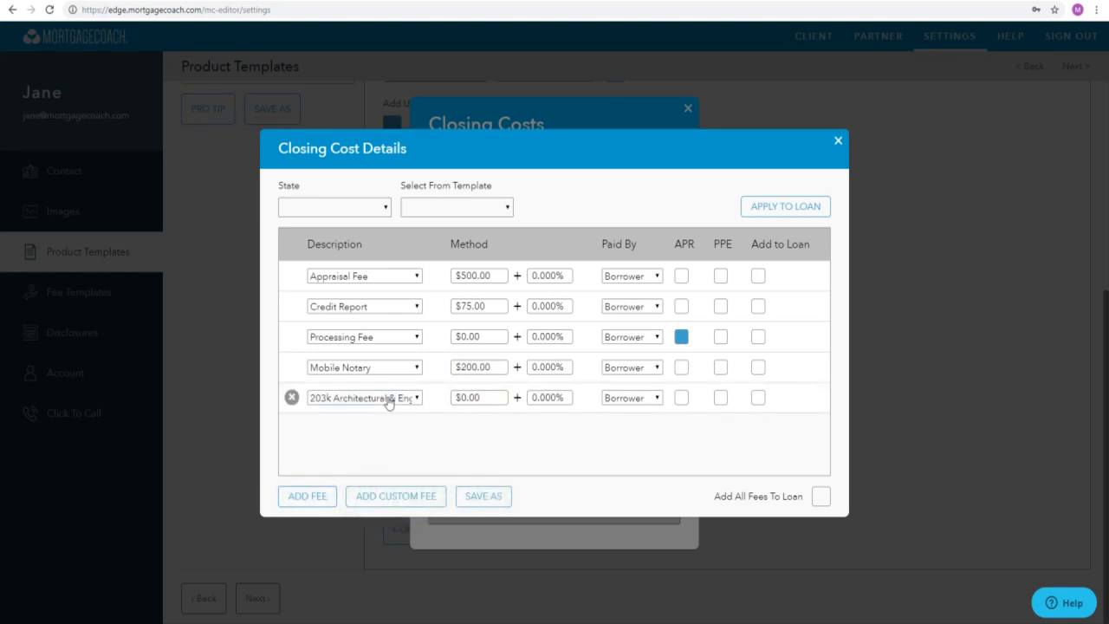
left_click(388, 401)
left_click(439, 382)
left_click(491, 399)
type("1000")
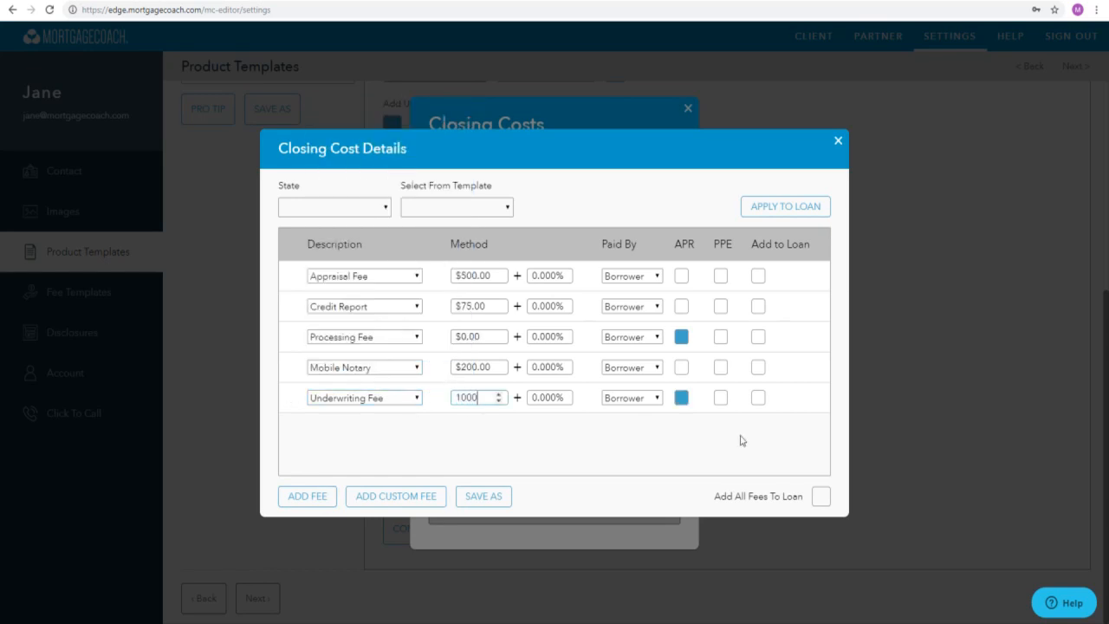
- Add an Escrow Service Fee of $750 to the closing cost details
left_click(299, 496)
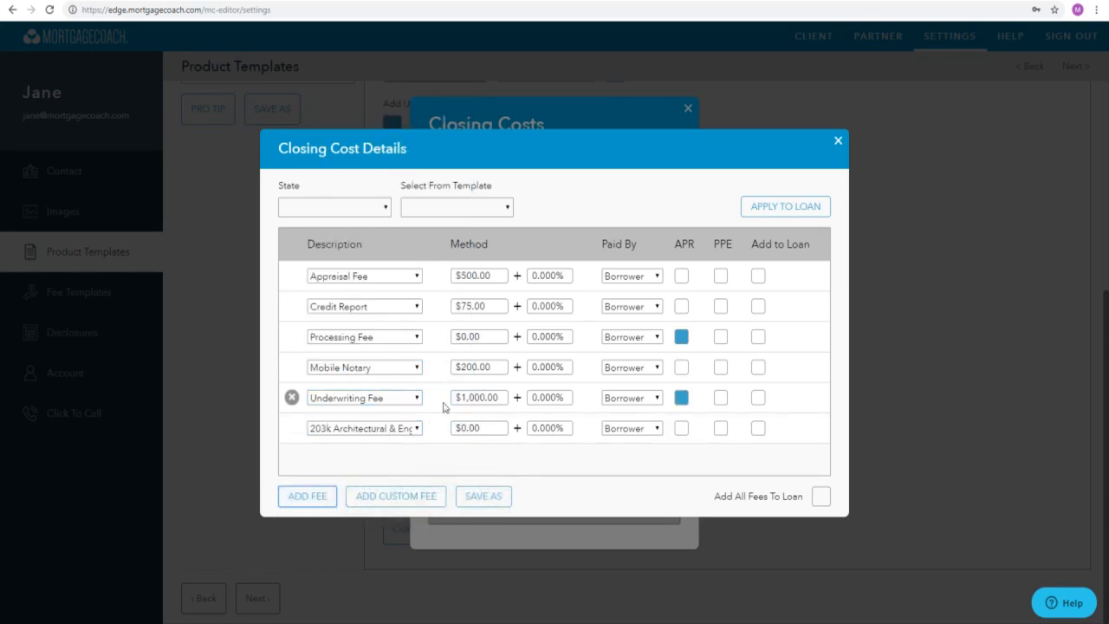
left_click(396, 429)
key("e")
left_click(446, 194)
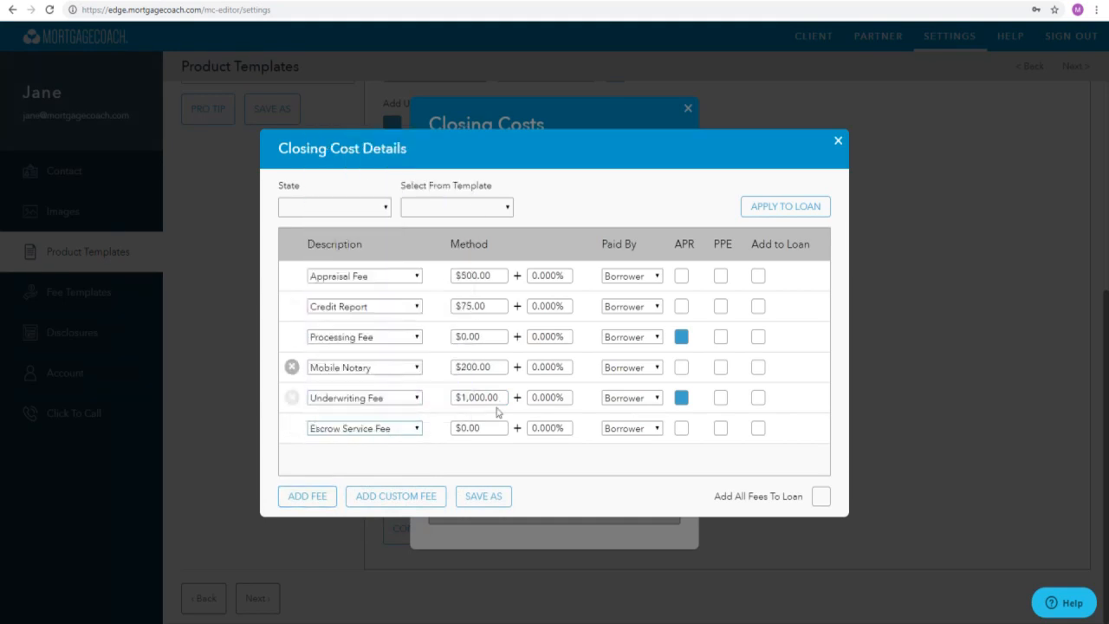
left_click(498, 428)
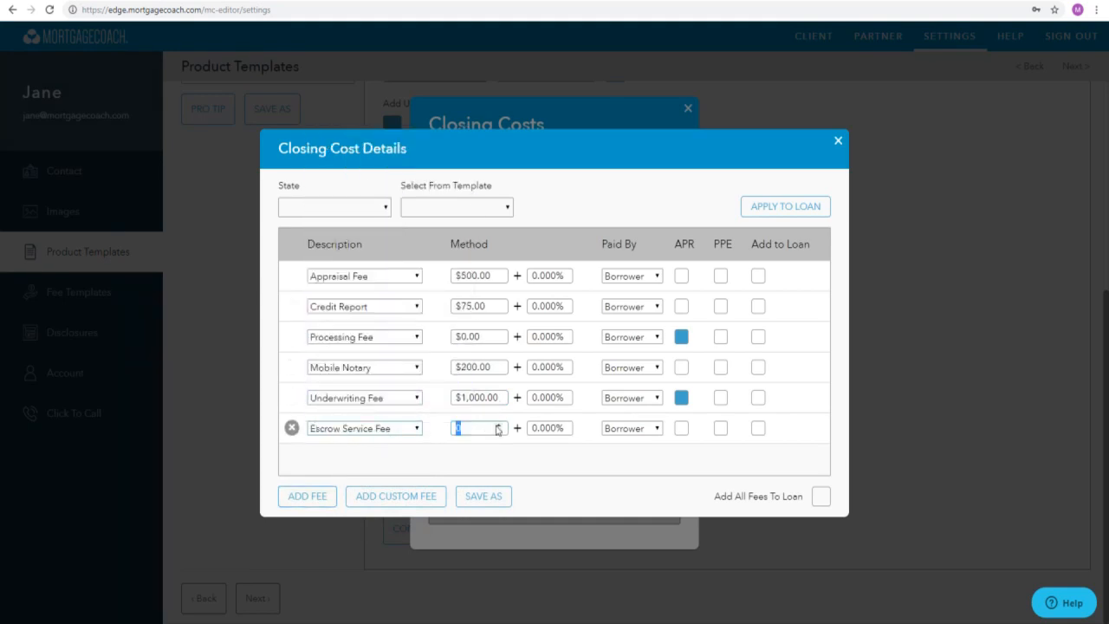
type("750")
left_click(518, 452)
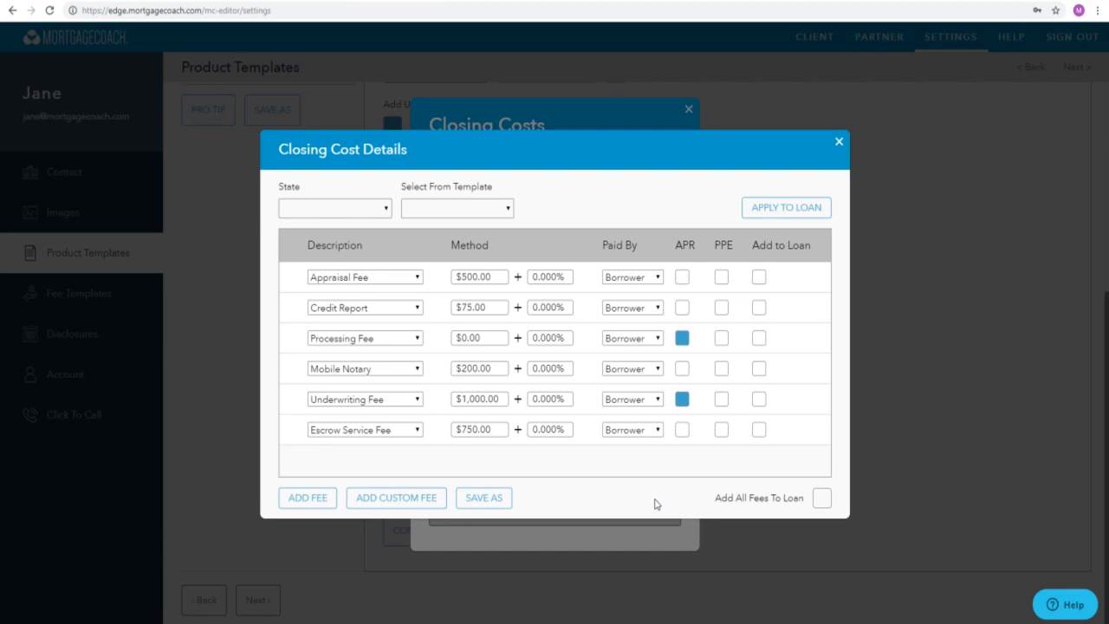
- Save the closing cost fees as a fee template named FHA Purchase Closing Costs, leaving the state blank
left_click(485, 497)
left_click(564, 305)
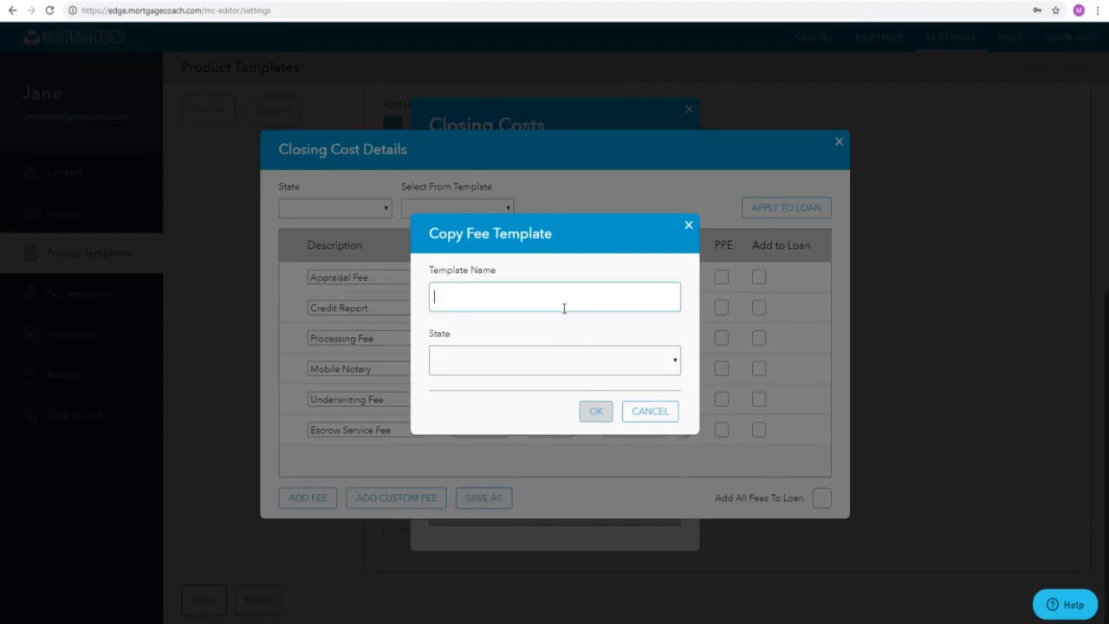
type("FHA Purchase Closing Costs")
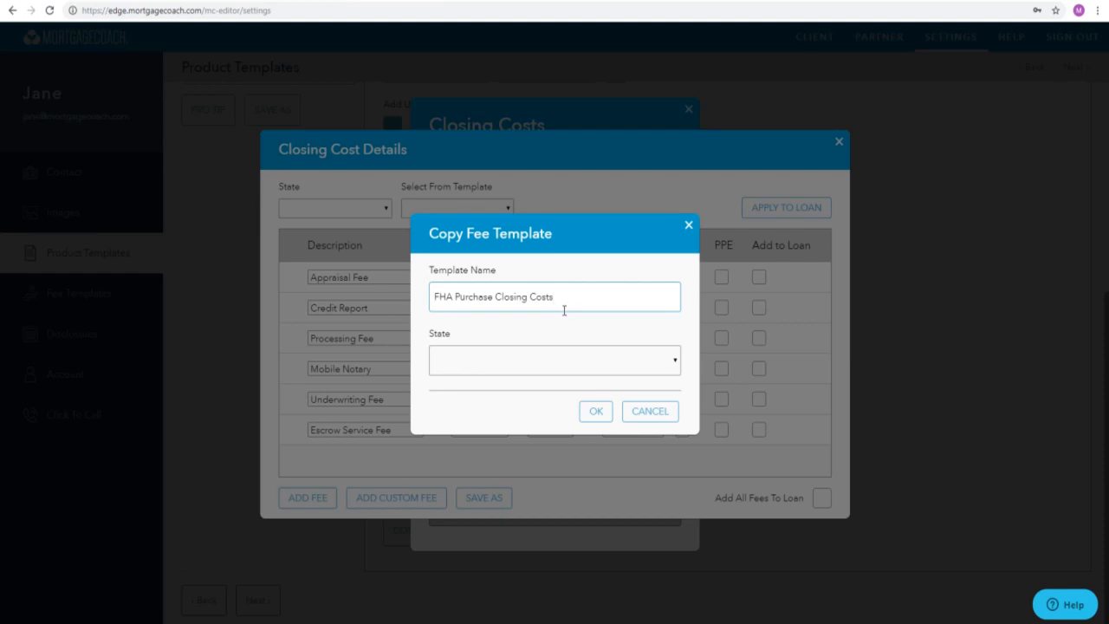
left_click(596, 409)
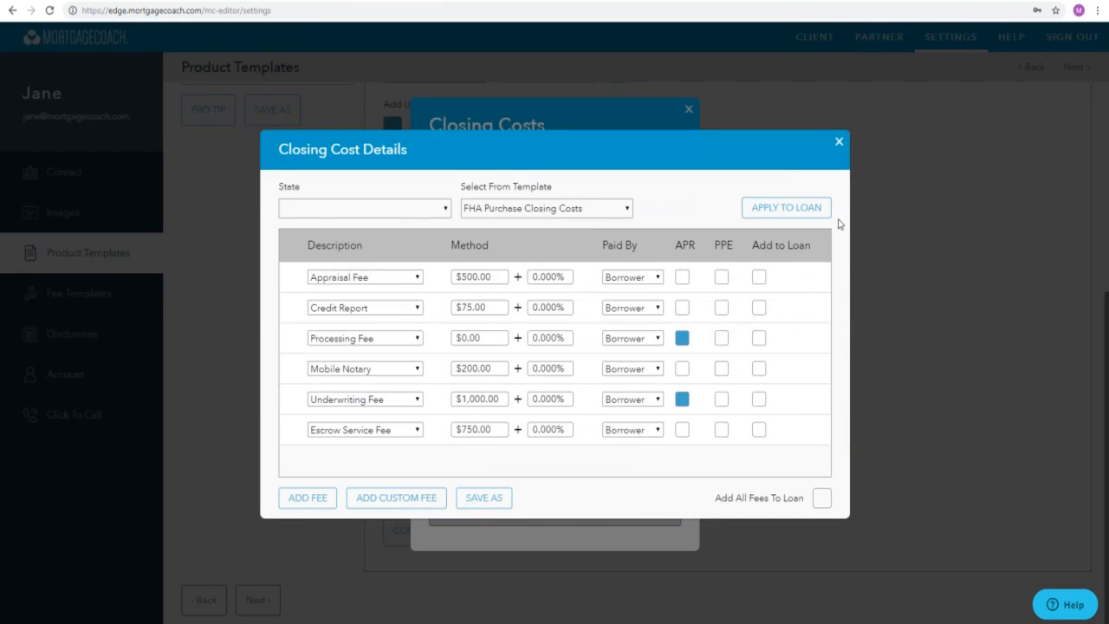
- Apply the FHA Purchase Closing Costs fee template to the loan and close the closing costs
left_click(818, 208)
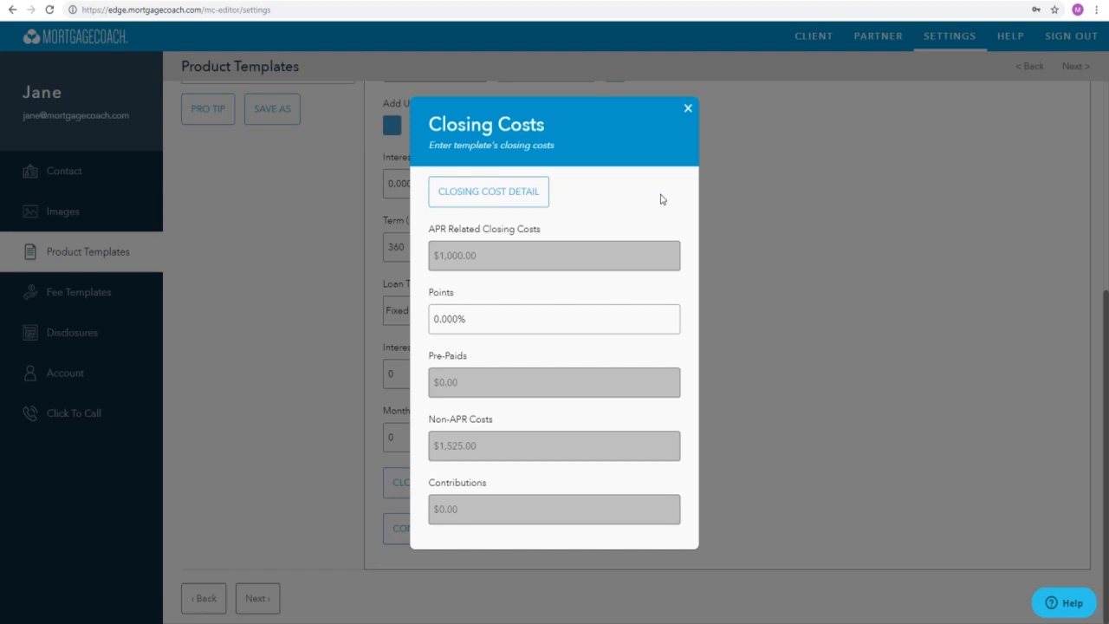
left_click(688, 111)
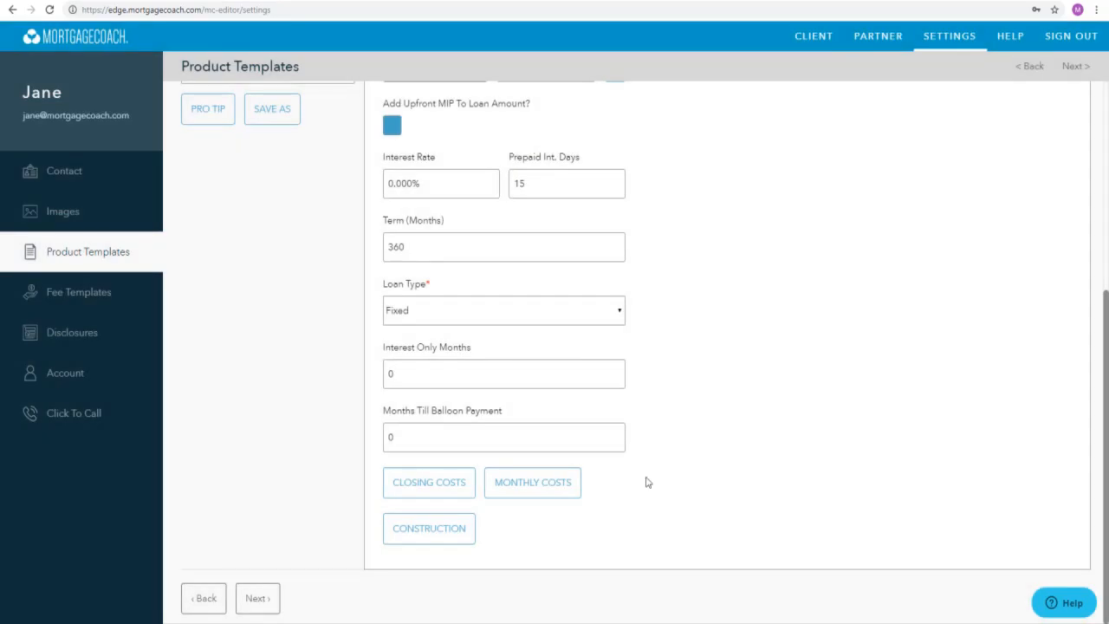
- In the template's monthly costs, switch hazard insurance to a percentage and set it to 0.3%
left_click(544, 491)
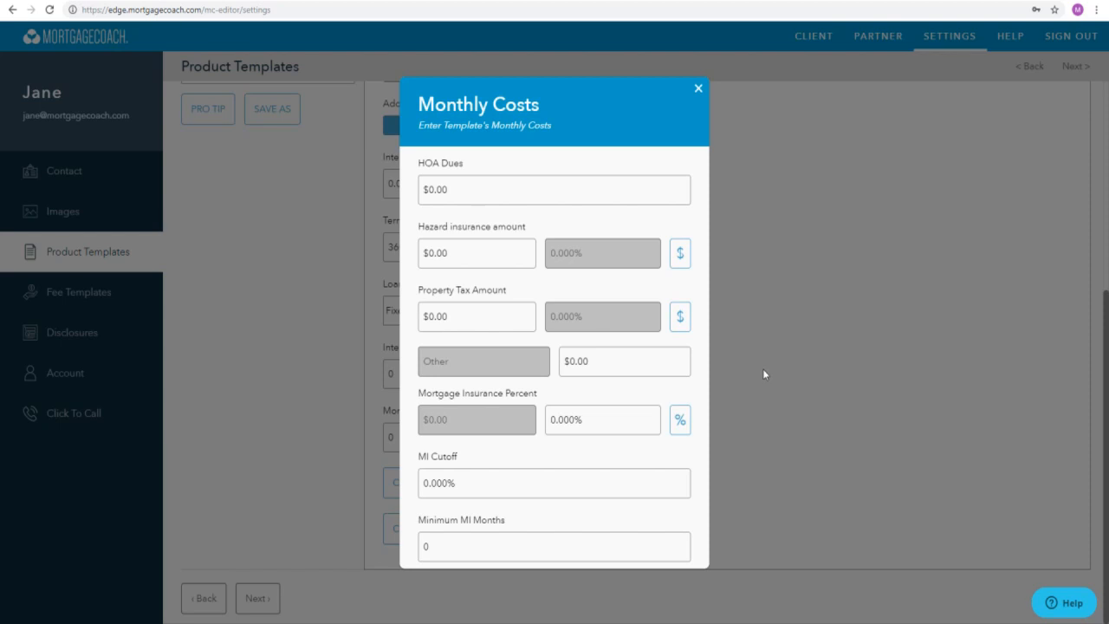
left_click(679, 253)
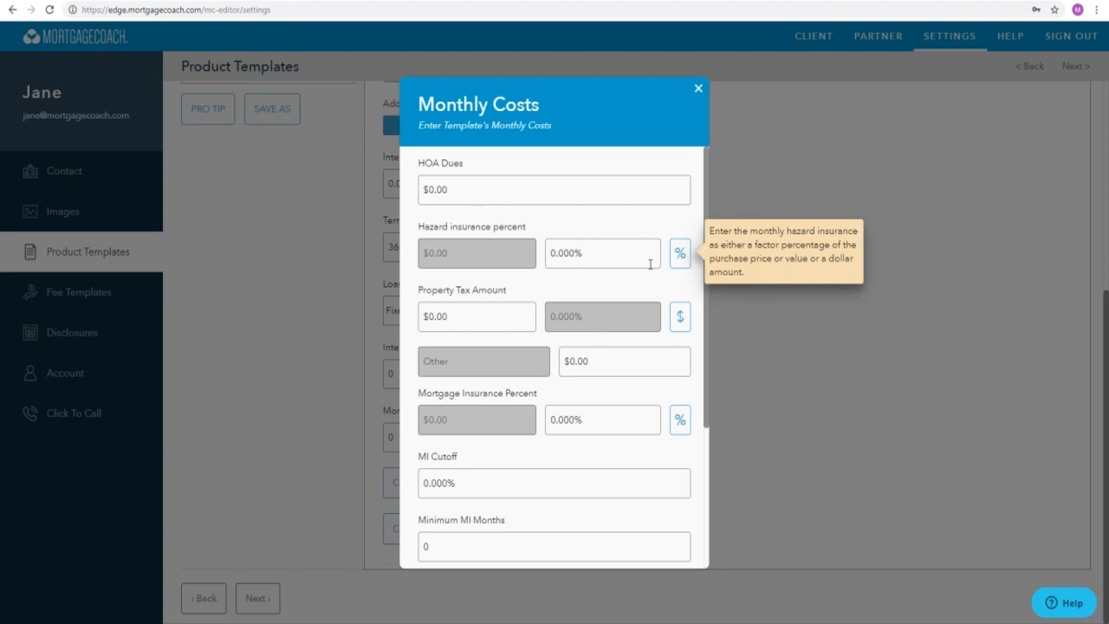
left_click(650, 264)
type(".3")
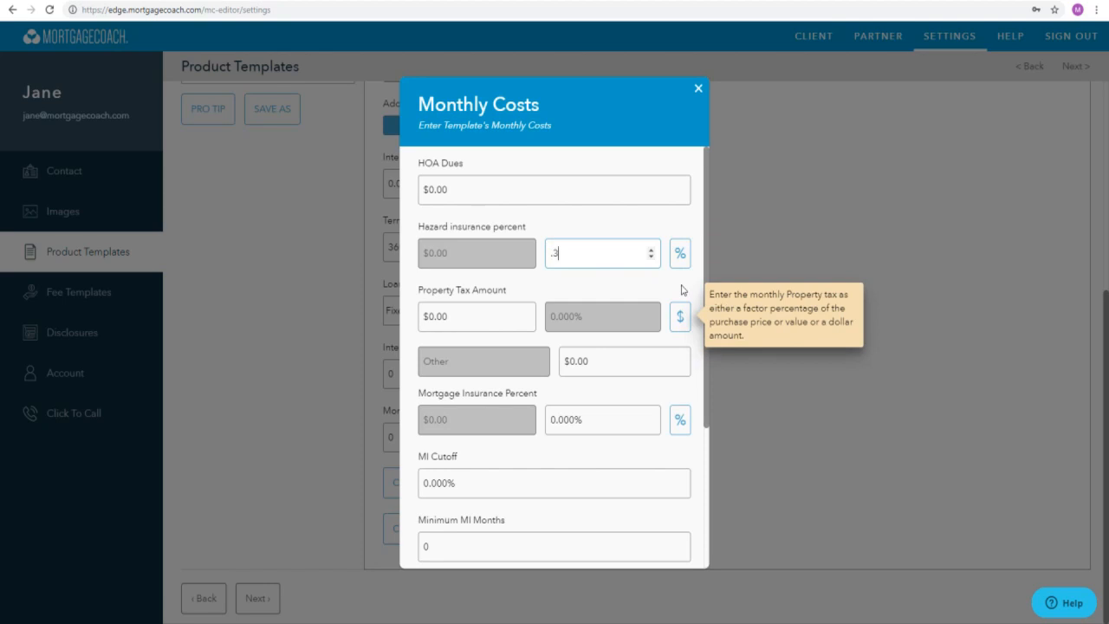
- Switch the monthly property tax to a percentage and set it to 1.25%
left_click(677, 319)
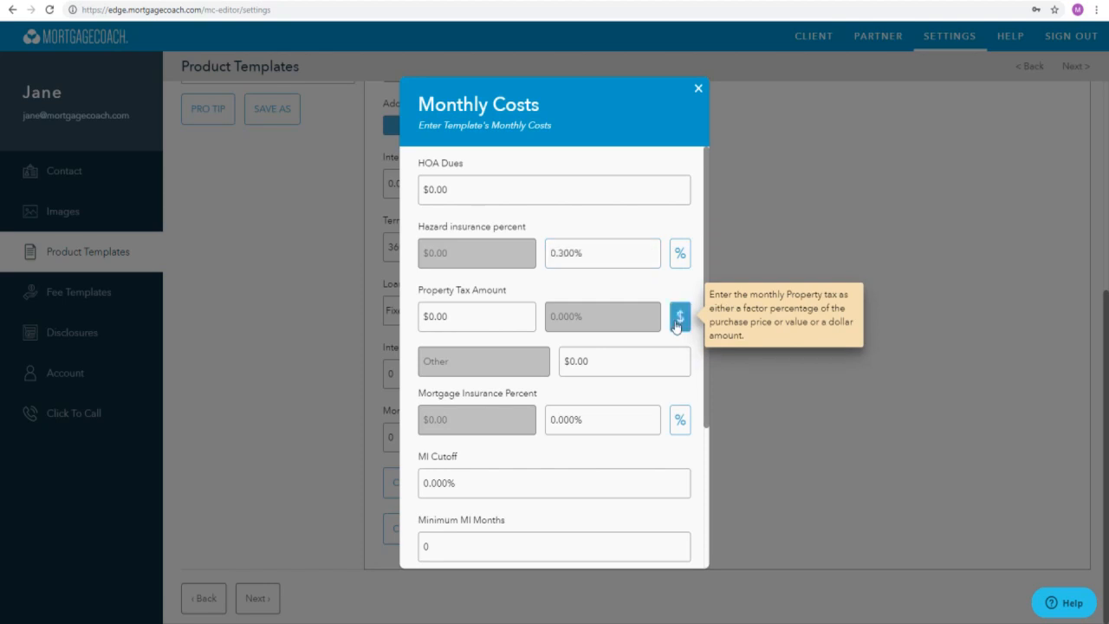
left_click(679, 317)
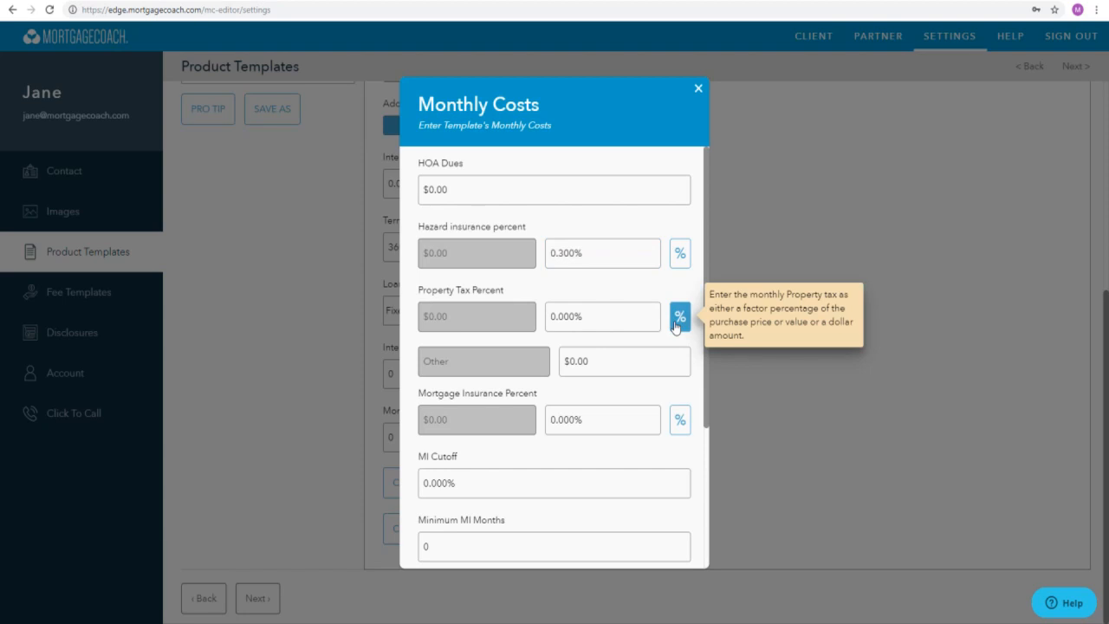
key("shift+Tab")
type("1.25")
mouse_move(667, 397)
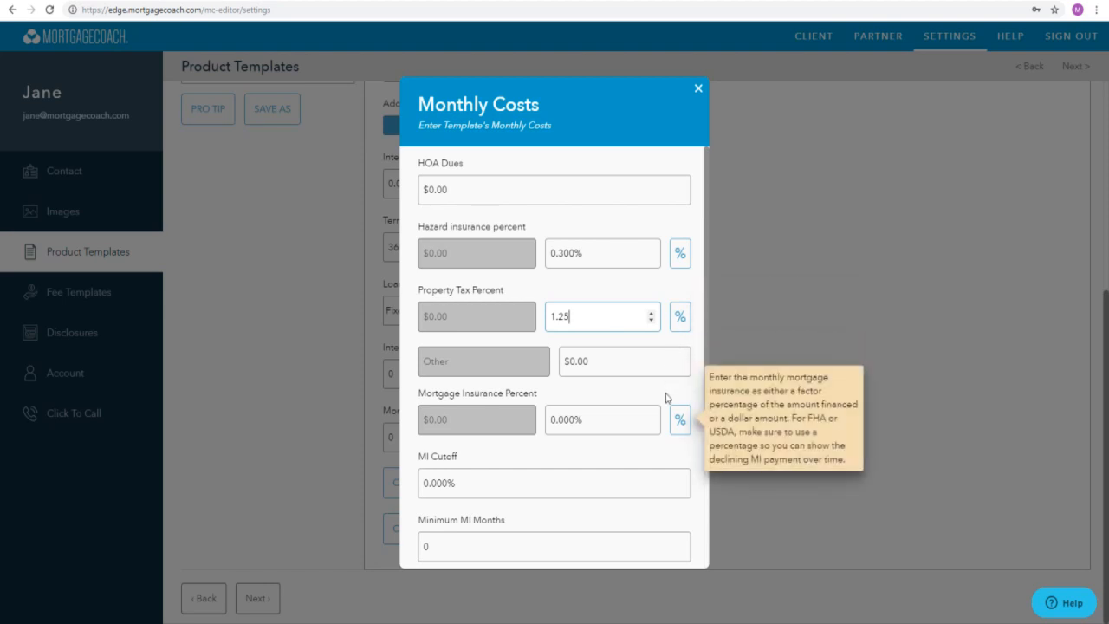
left_click(786, 479)
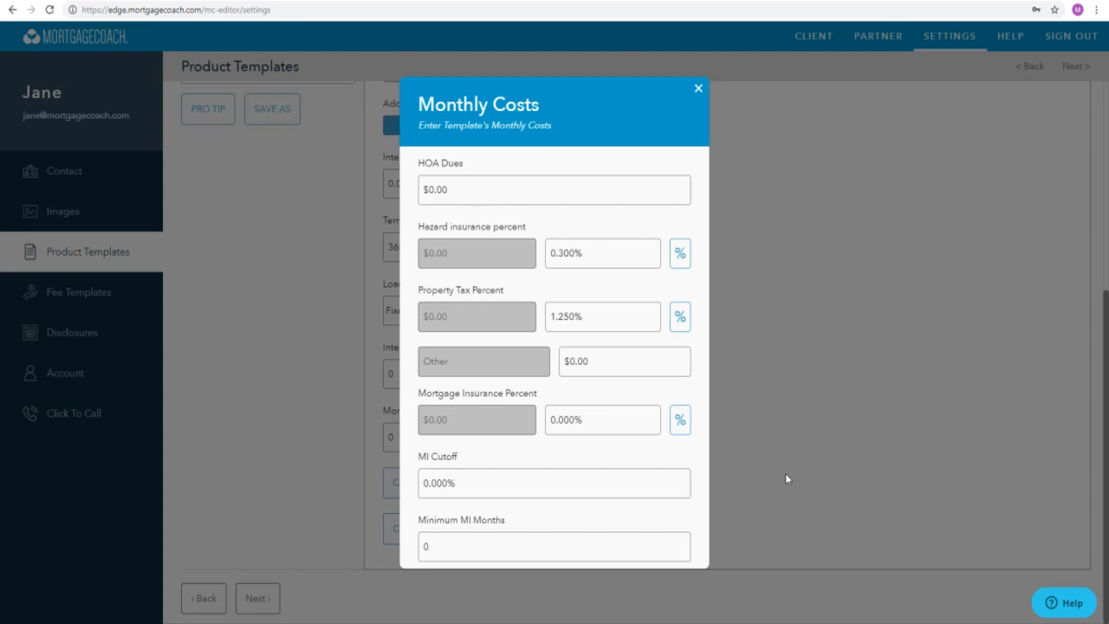
- Set the mortgage insurance percent to 0.85% in the monthly costs
left_click(641, 422)
type("0.85")
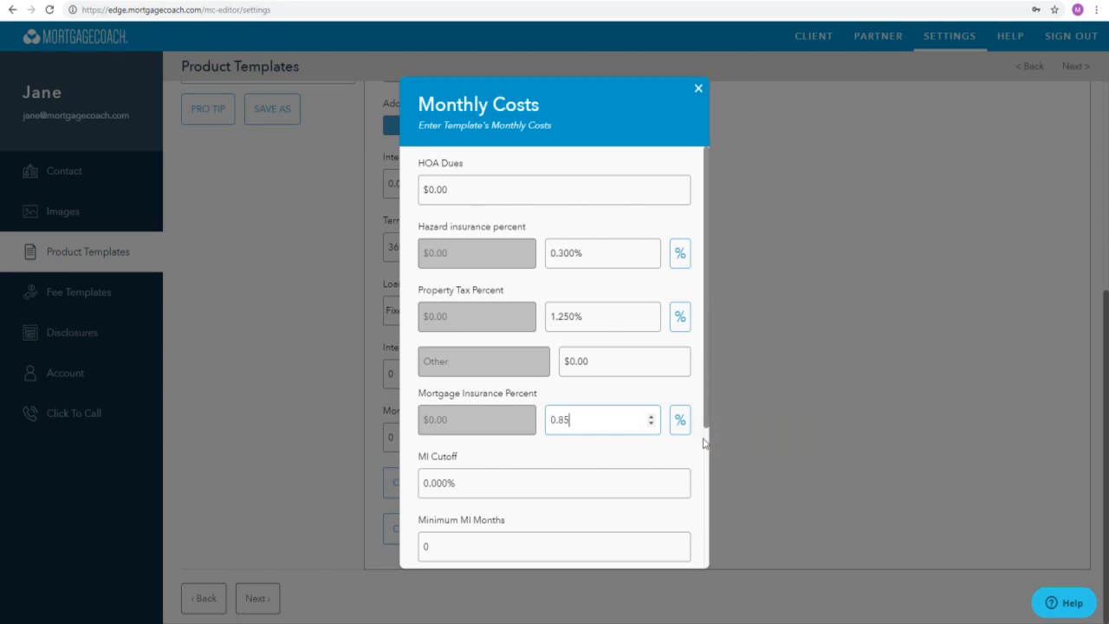
scroll(706, 443, "down", 2)
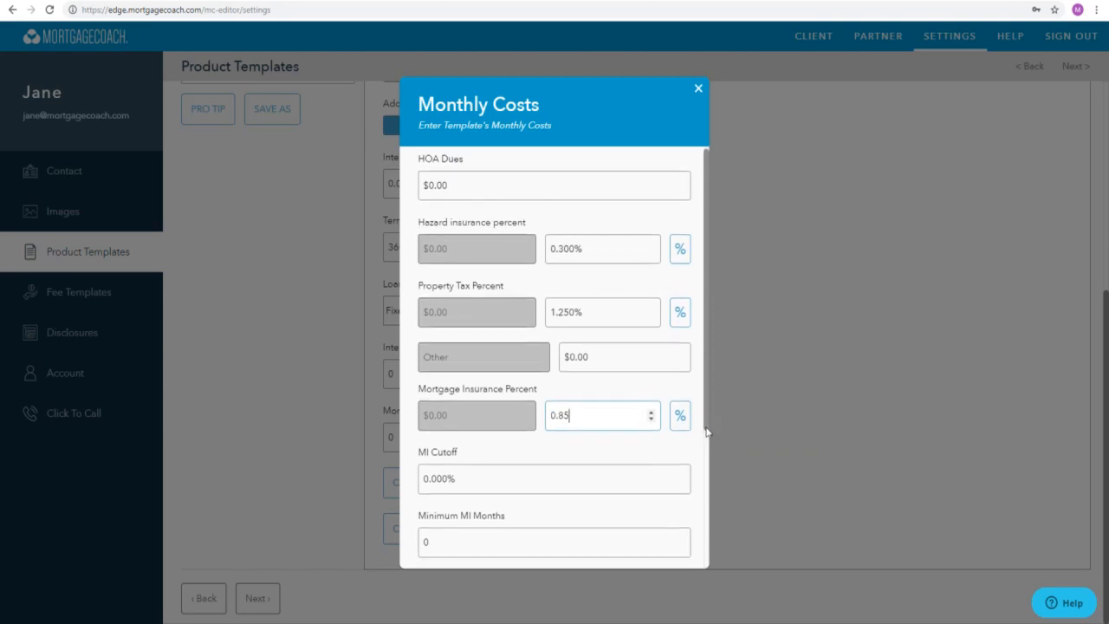
scroll(706, 442, "down", 5)
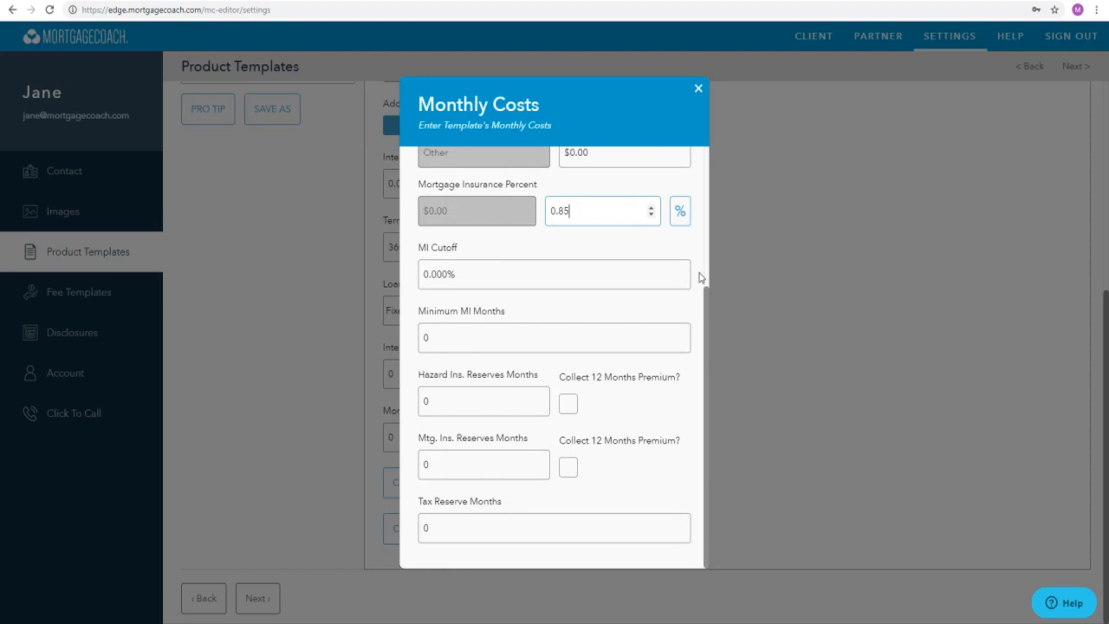
left_click(850, 412)
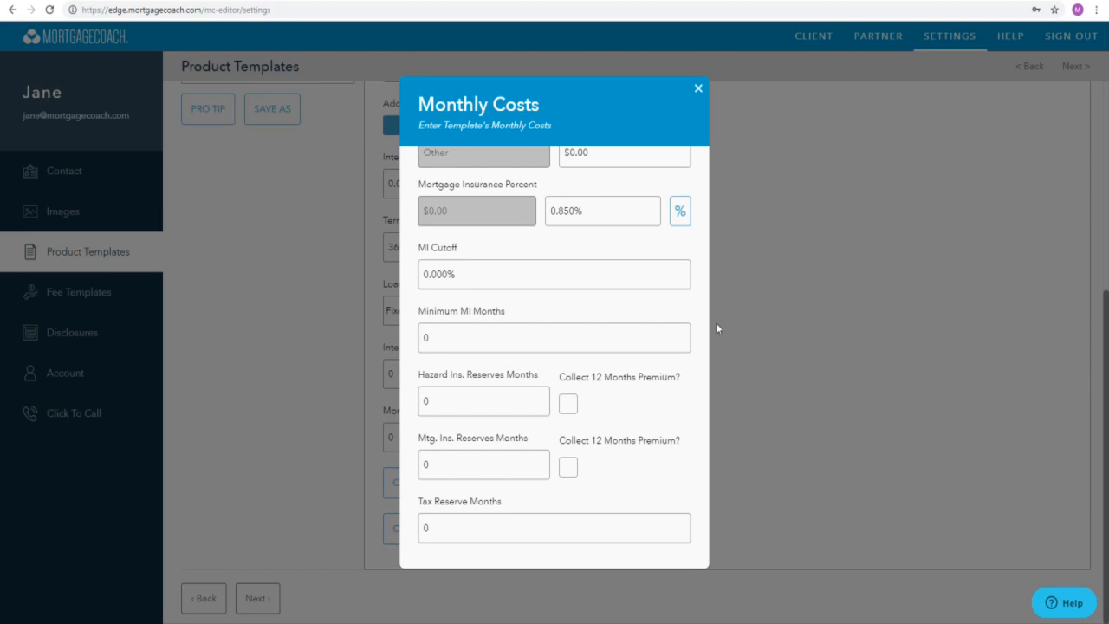
- Set the minimum MI months to 360
left_click(665, 341)
type("360")
left_click(761, 360)
- Set the hazard insurance reserves to 3 months and enable collecting its 12 months premium
key("Tab")
type("3")
key("Tab")
key("space")
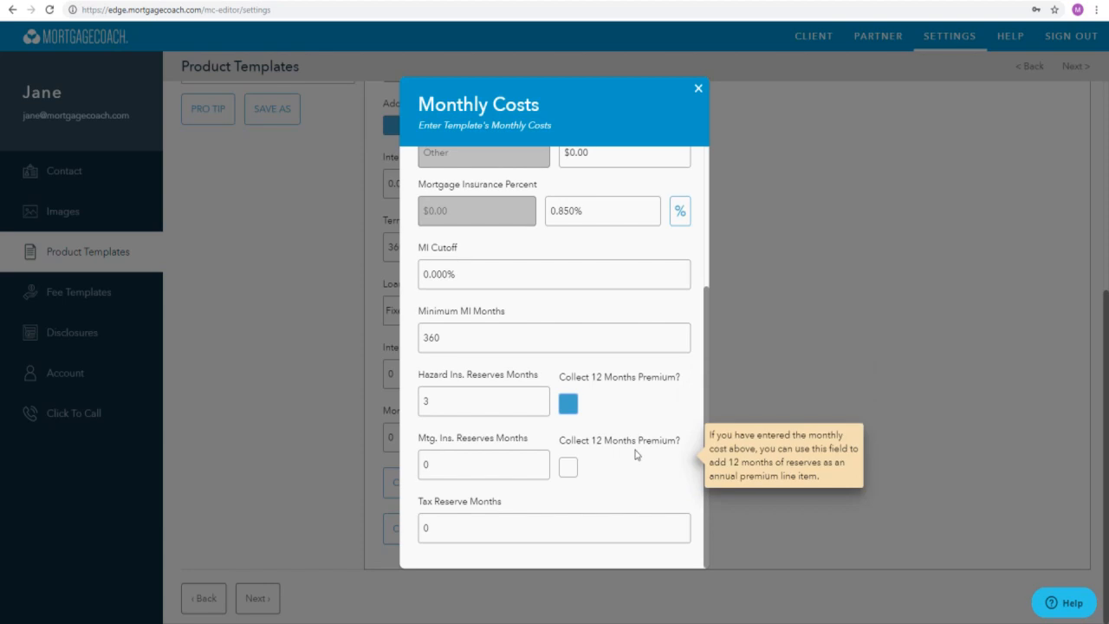
- Set the tax reserve months to 3 and close the monthly costs
left_click(619, 531)
type("3")
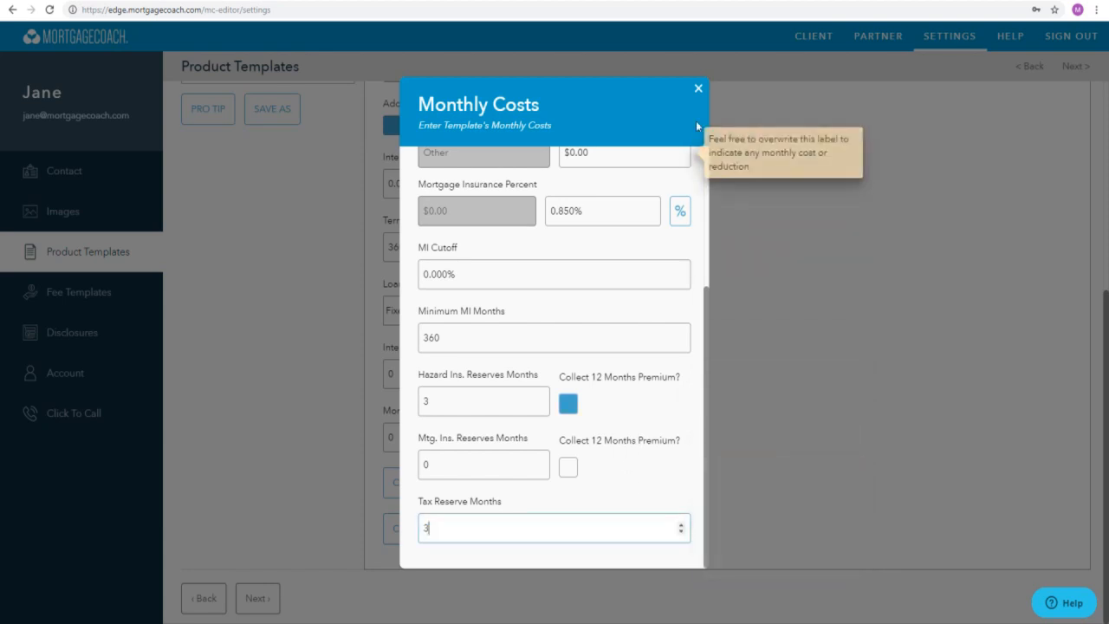
left_click(699, 90)
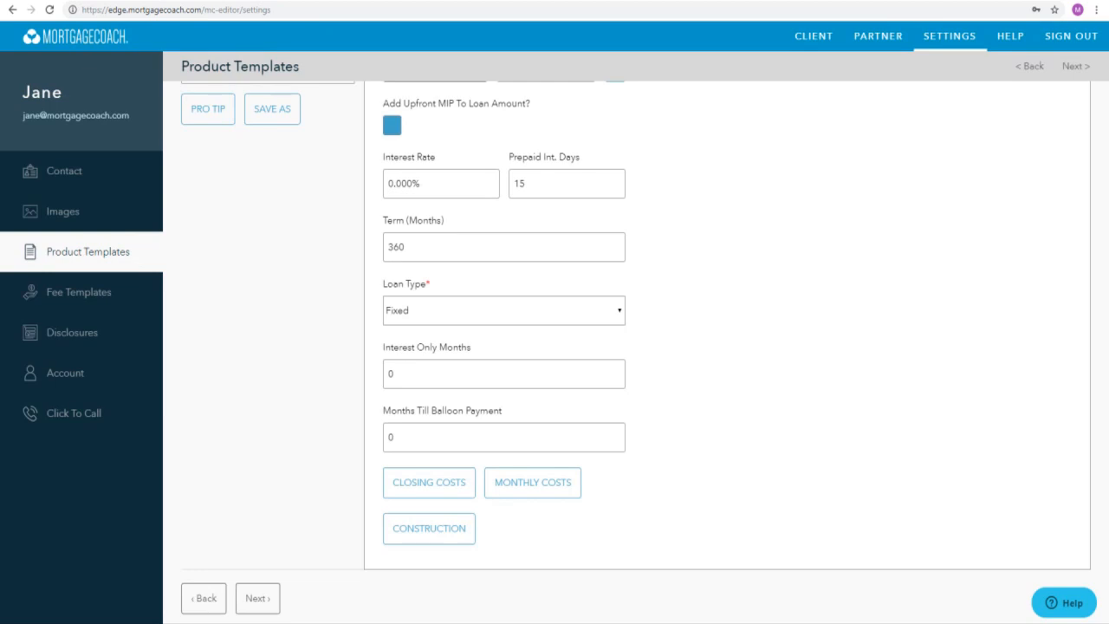
- Look over the FHA 30 YR Purchase template and continue to the Fee Templates settings
scroll(871, 534, "up", 5)
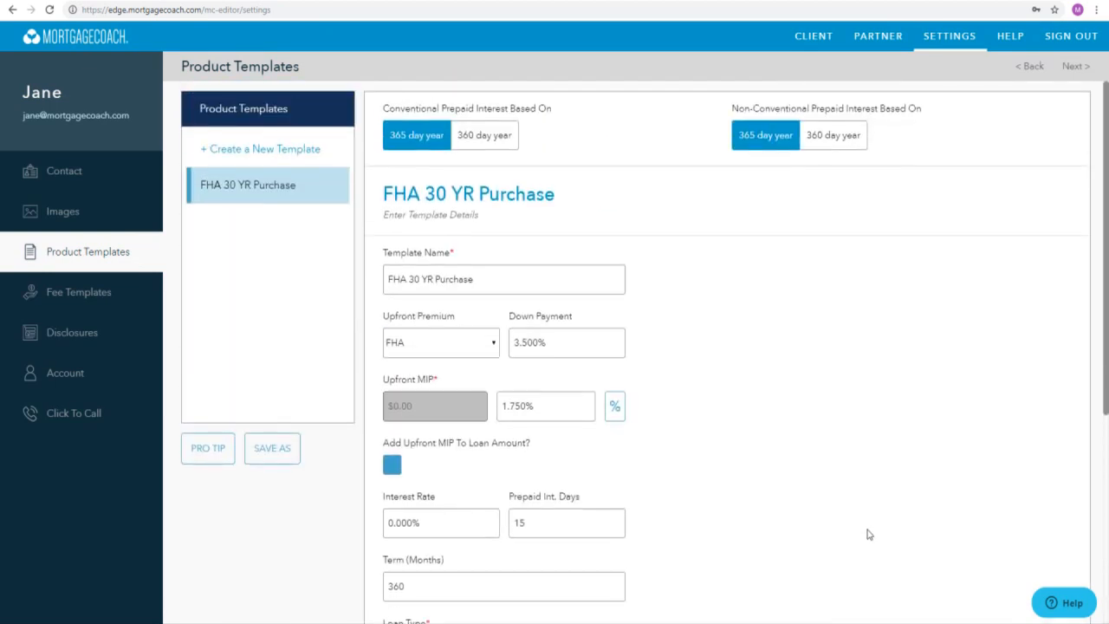
scroll(866, 530, "down", 3)
scroll(867, 531, "up", 3)
scroll(866, 532, "down", 4)
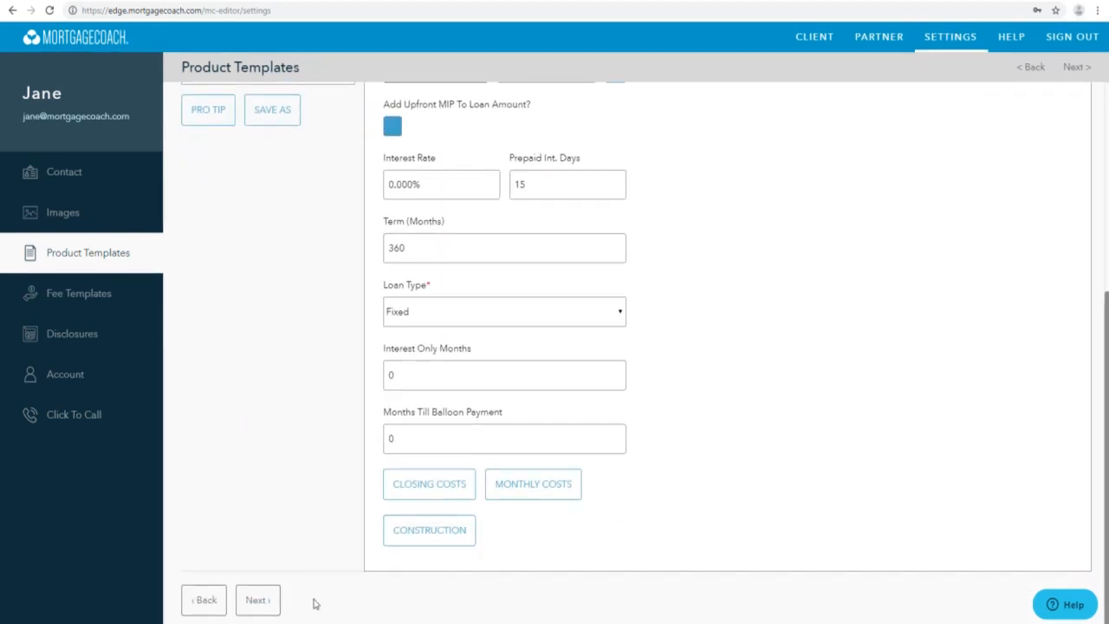
left_click(258, 601)
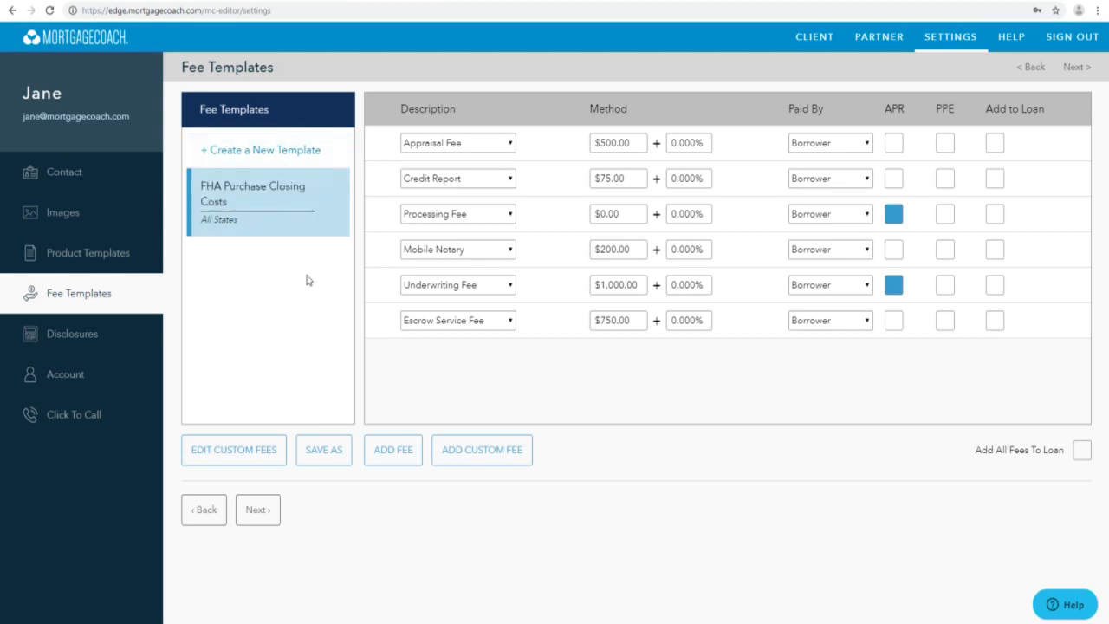
- Create a new fee template named Conventional Closing Costs for the state of California
left_click(257, 160)
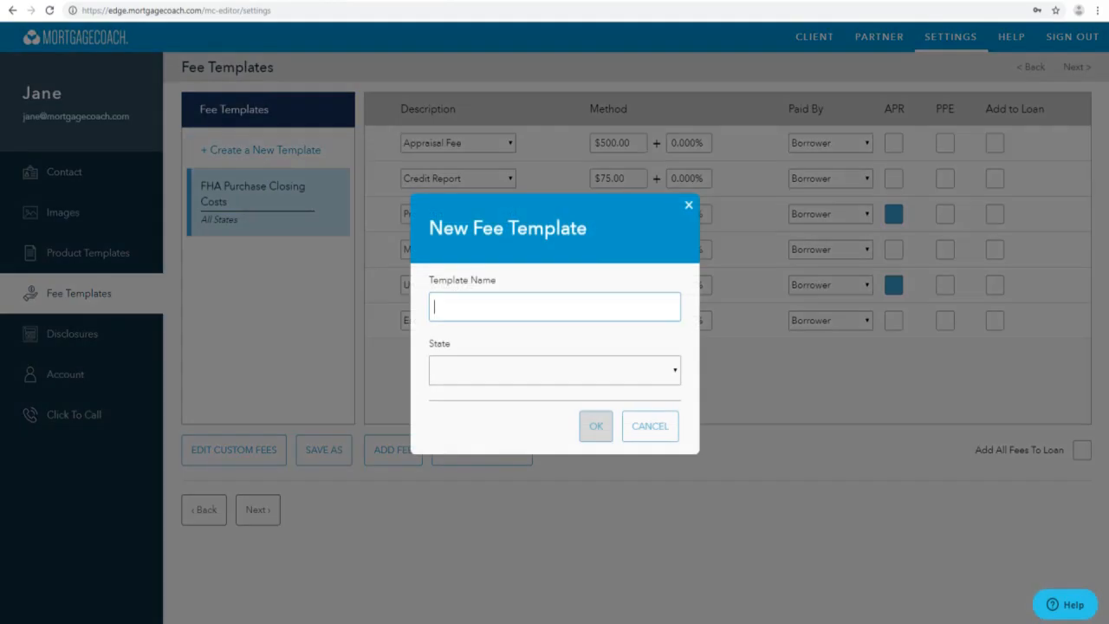
type("Convent")
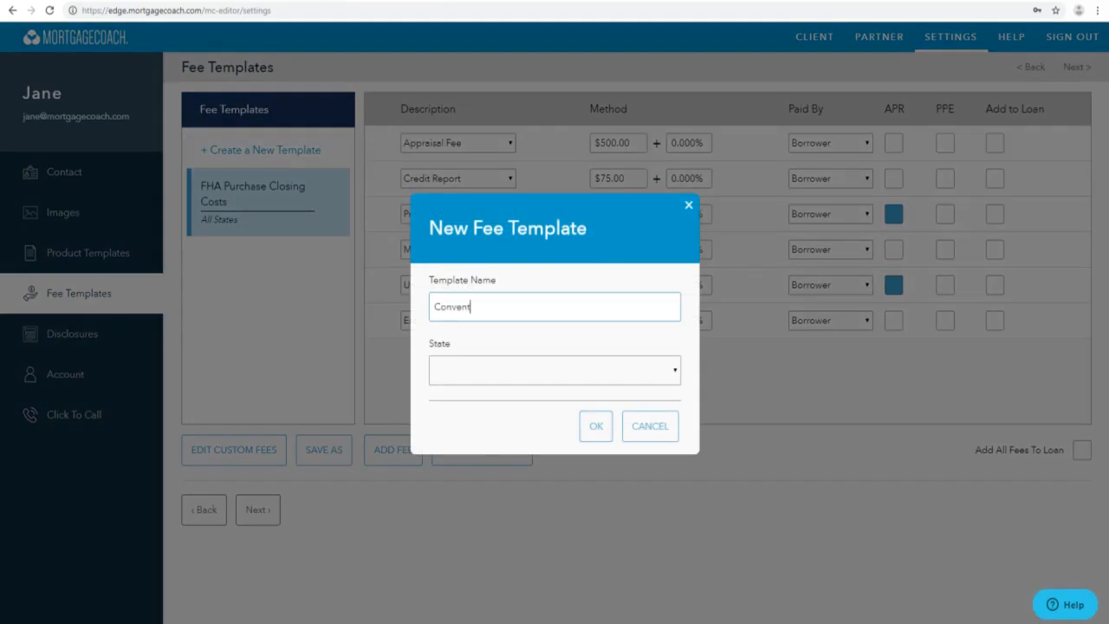
type("ional Closing Costs")
left_click(513, 379)
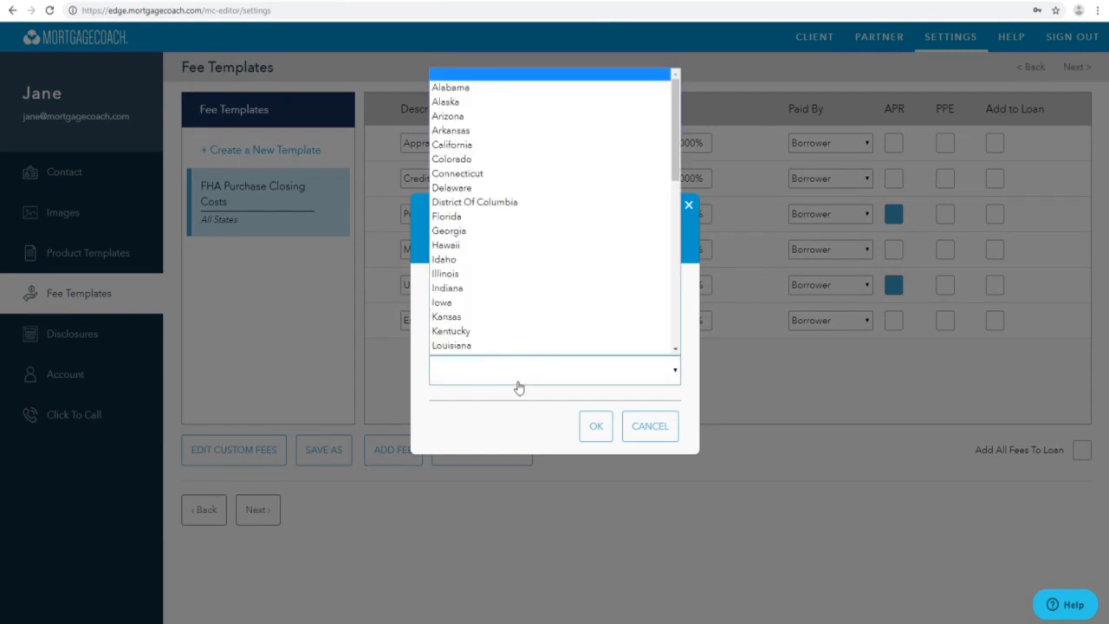
left_click(468, 146)
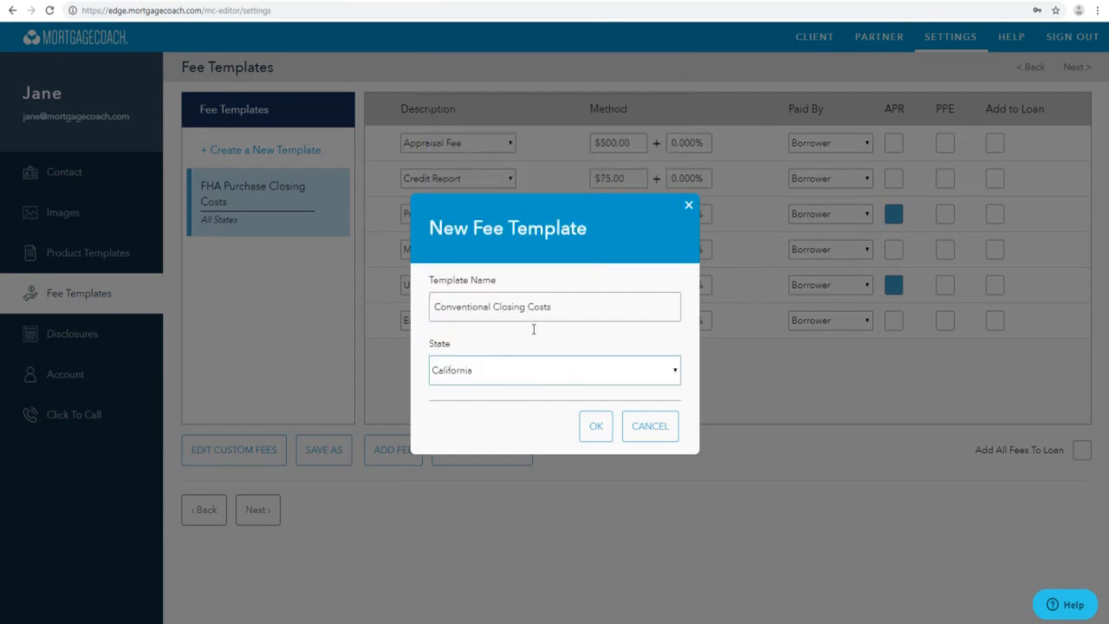
left_click(594, 426)
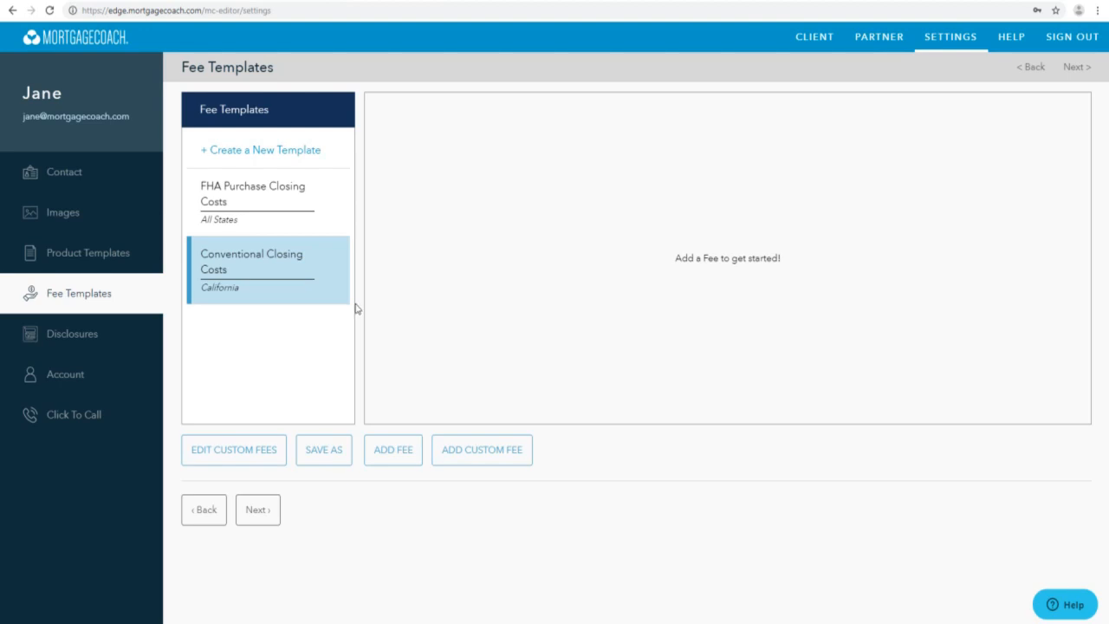
- Add an Appraisal Fee of $550 to the Conventional Closing Costs template
left_click(397, 455)
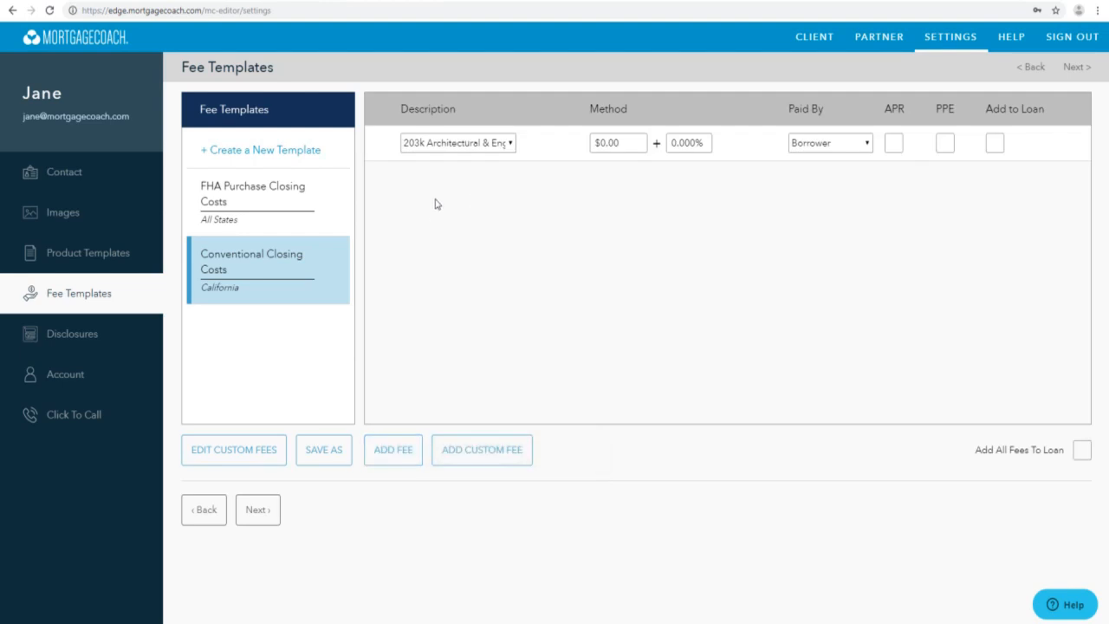
left_click(460, 145)
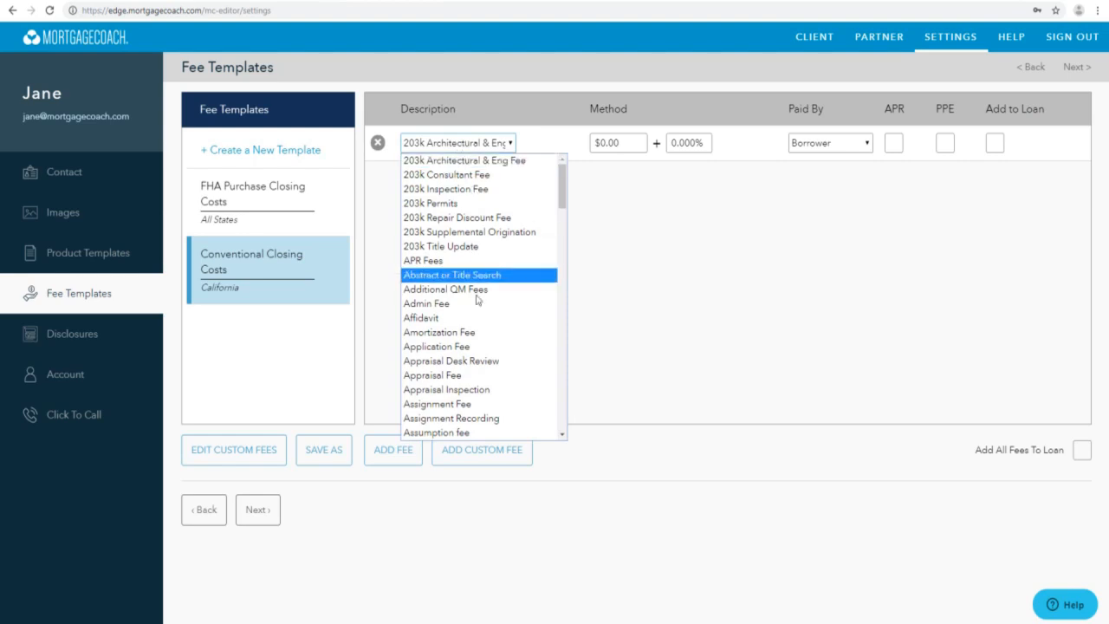
left_click(409, 376)
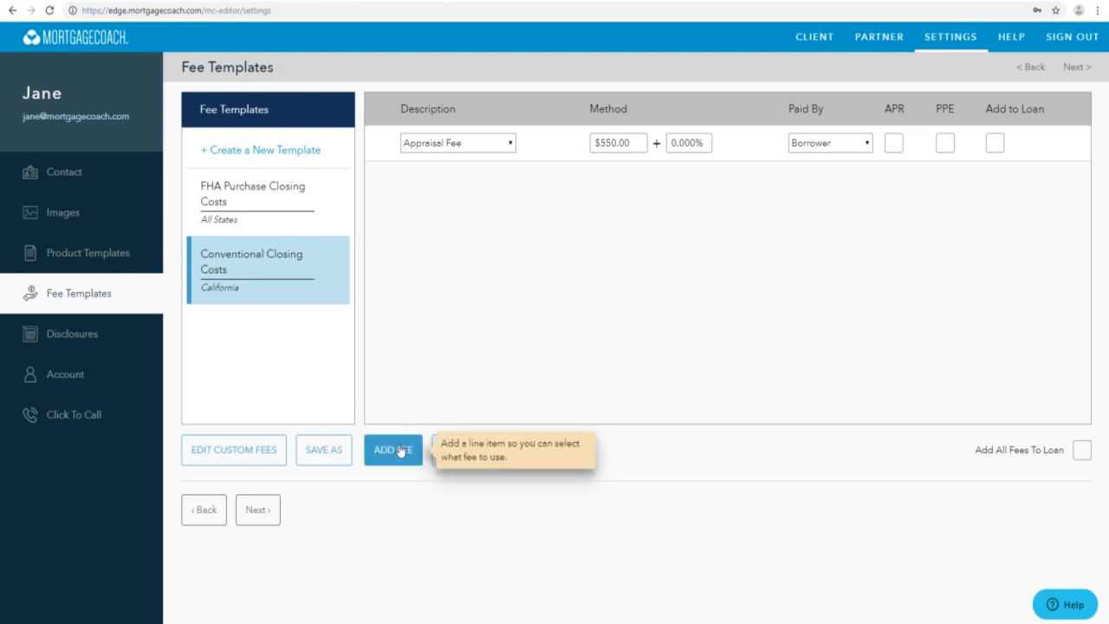
- Add an Admin Fee of 1% to the Conventional Closing Costs template
left_click(394, 449)
left_click(488, 180)
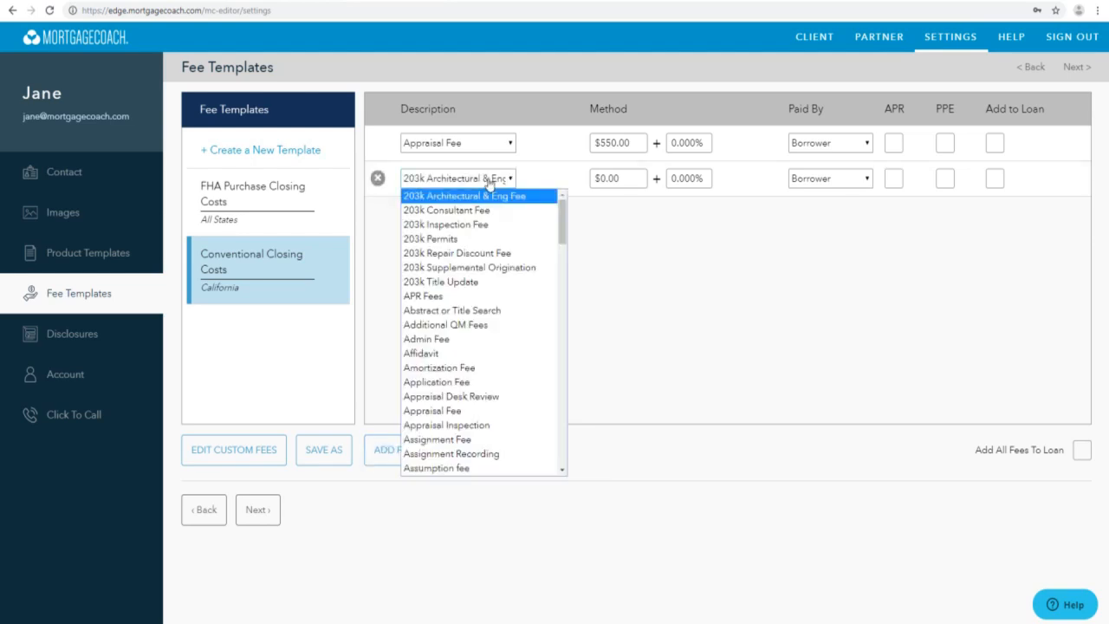
left_click(549, 344)
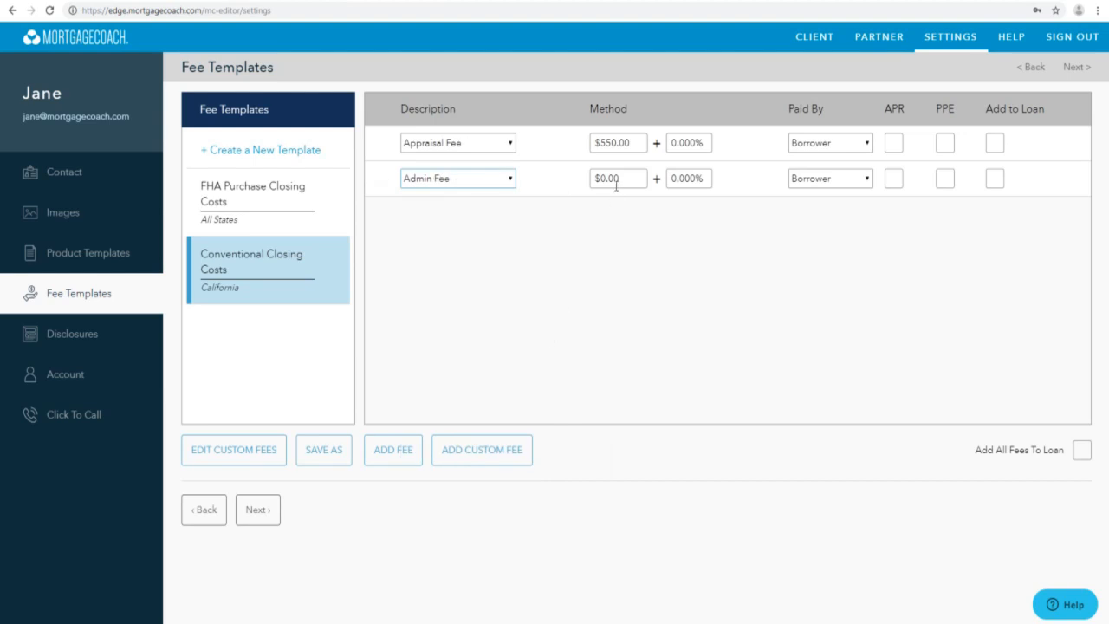
left_click(674, 178)
type("1")
left_click(682, 223)
- Add a Deed Recording Fee of $125 to the Conventional Closing Costs template
left_click(394, 449)
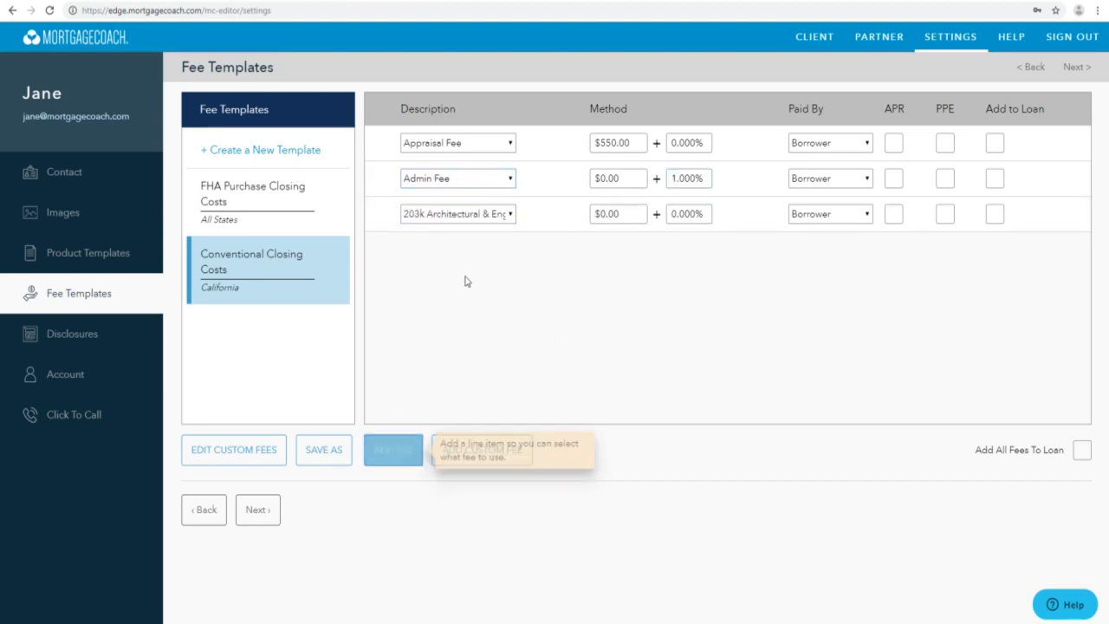
left_click(502, 217)
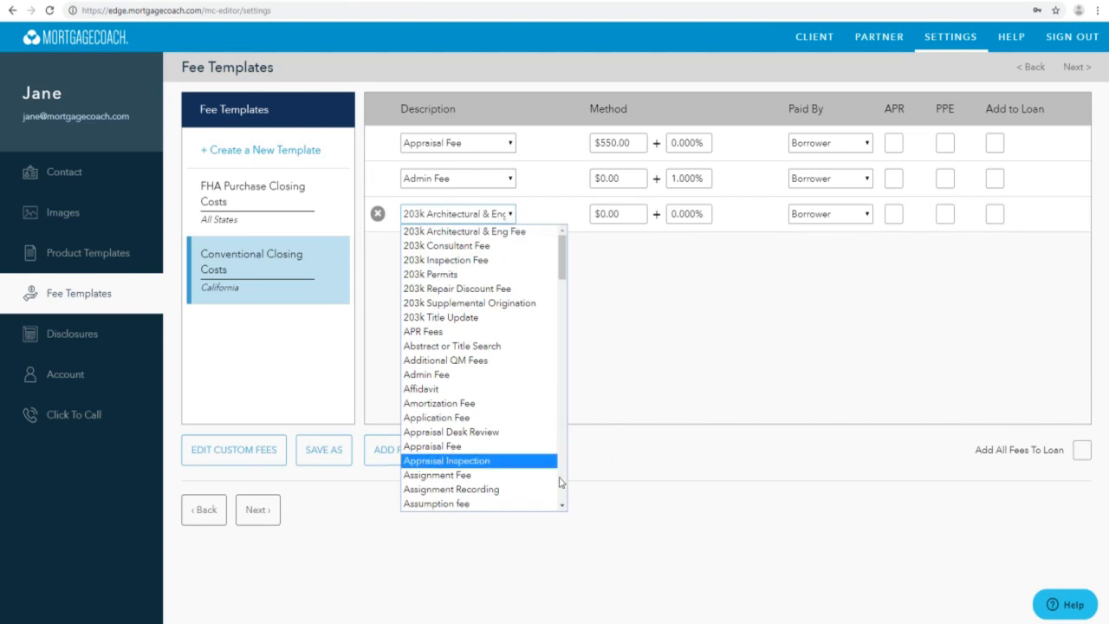
scroll(537, 468, "down", 6)
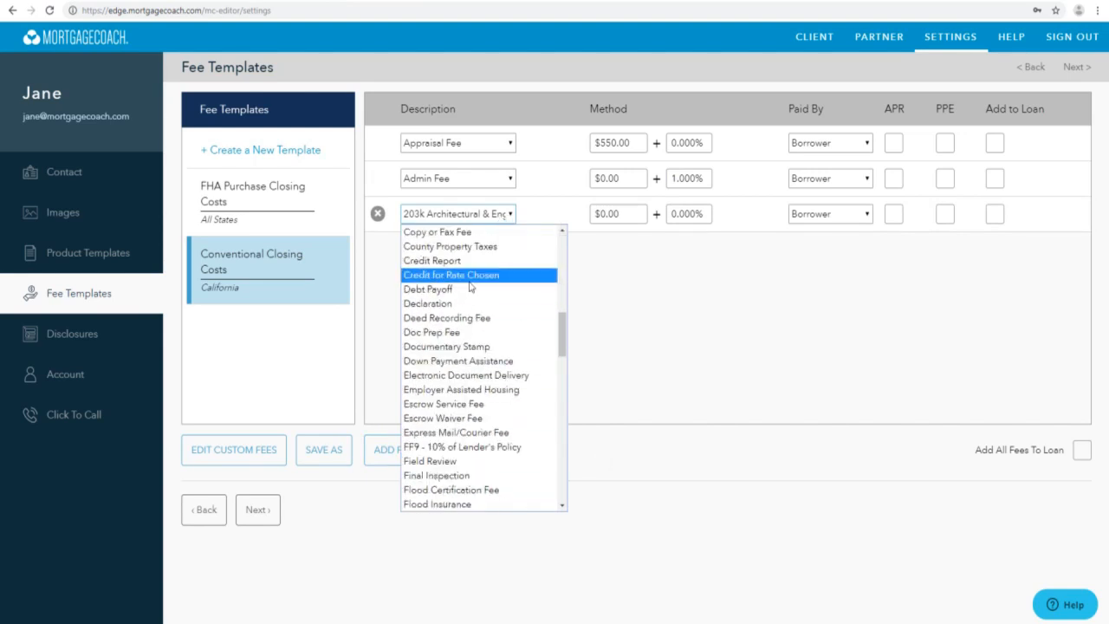
left_click(501, 318)
left_click(606, 217)
type("125")
left_click(620, 265)
- Add an Escrow Service Fee of $750 to the Conventional Closing Costs template
left_click(412, 450)
left_click(496, 251)
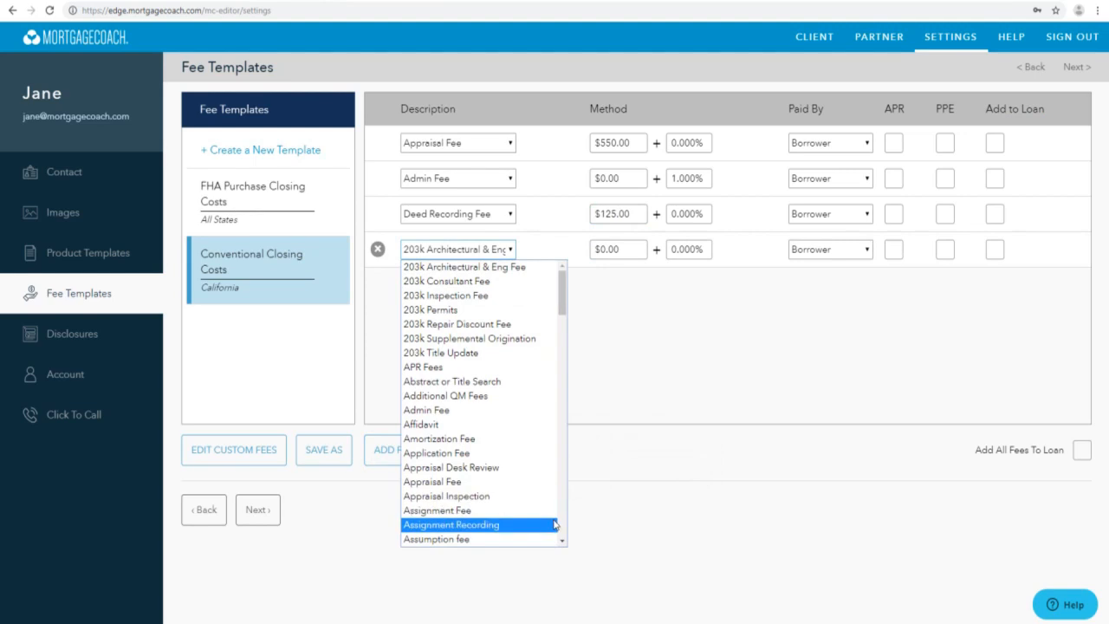
scroll(558, 509, "down", 6)
left_click(531, 440)
left_click(637, 249)
type("750")
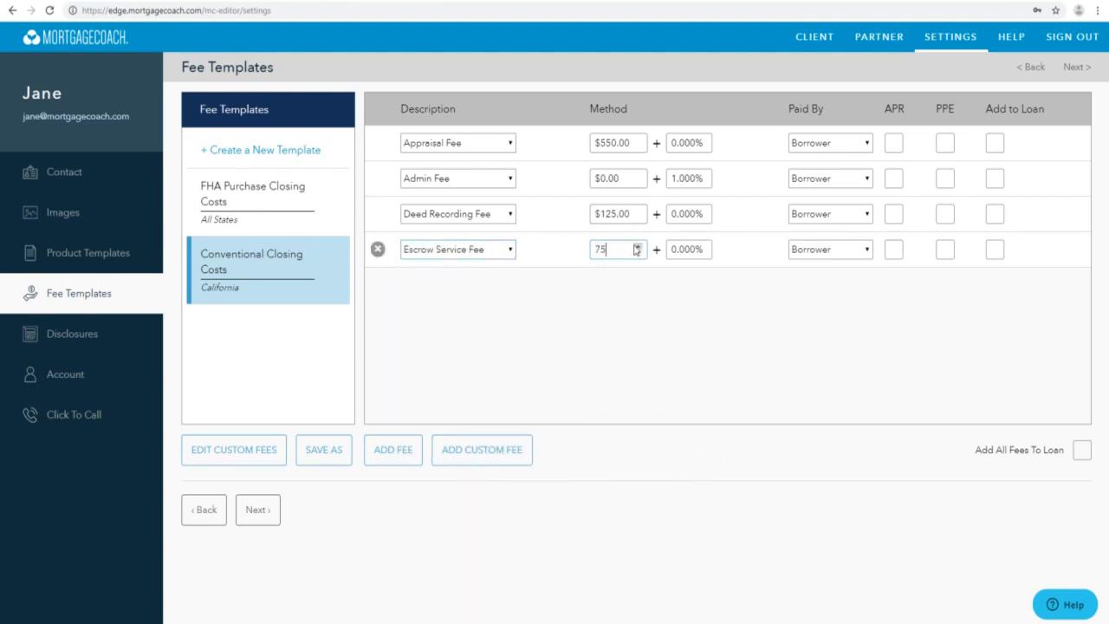
left_click(524, 320)
- Add a Flood Certification Fee of $12 to the Conventional Closing Costs template
left_click(394, 450)
left_click(498, 285)
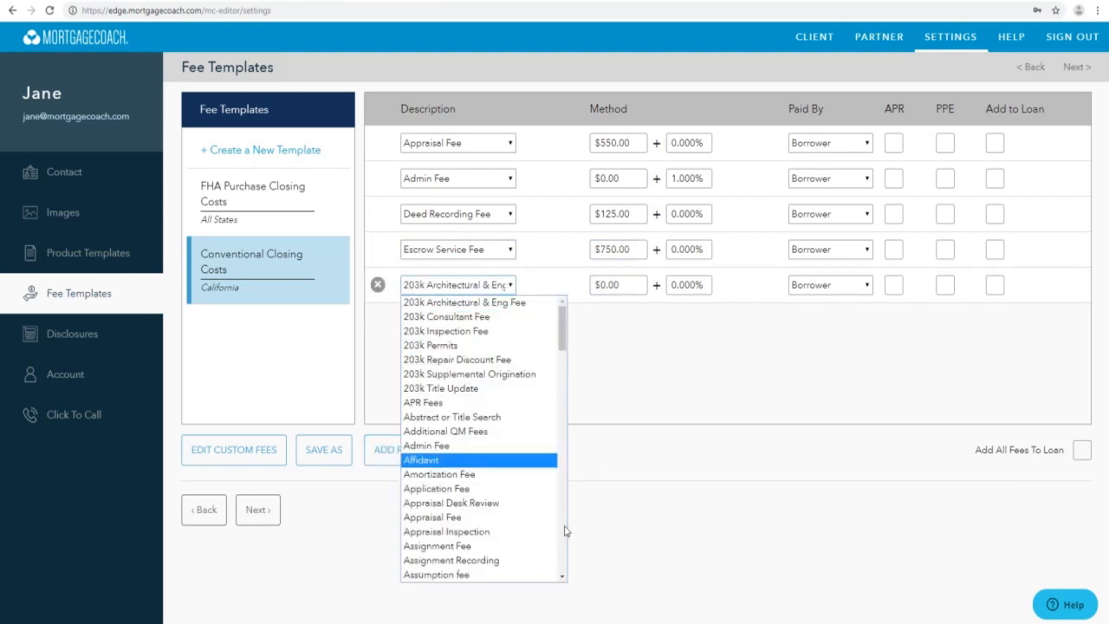
scroll(563, 550, "down", 5)
scroll(563, 550, "down", 4)
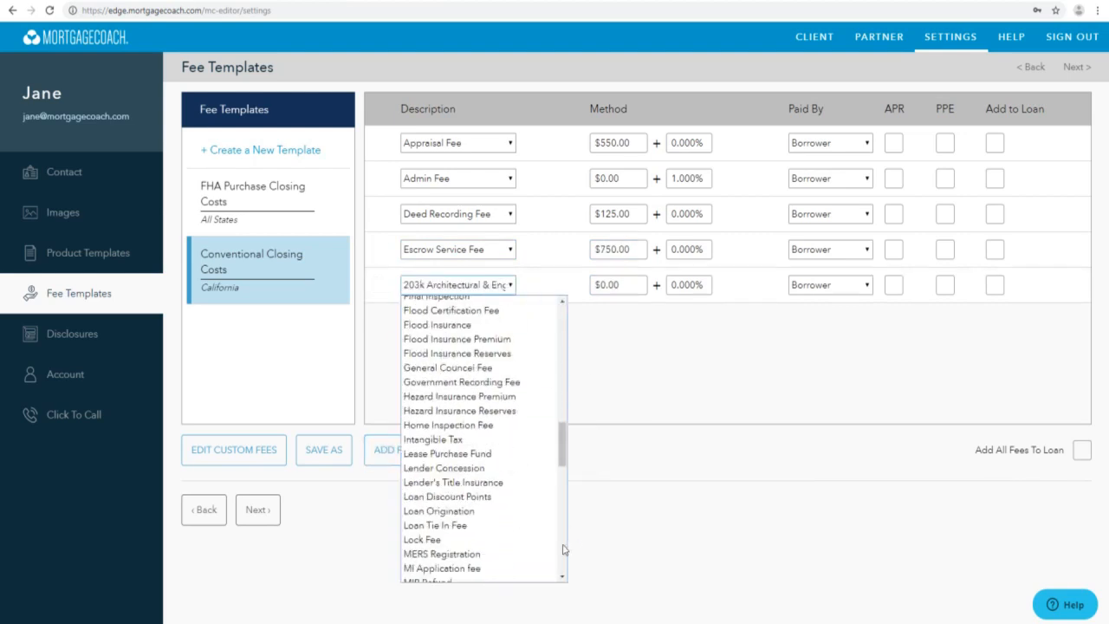
left_click(490, 312)
left_click(622, 286)
type("12")
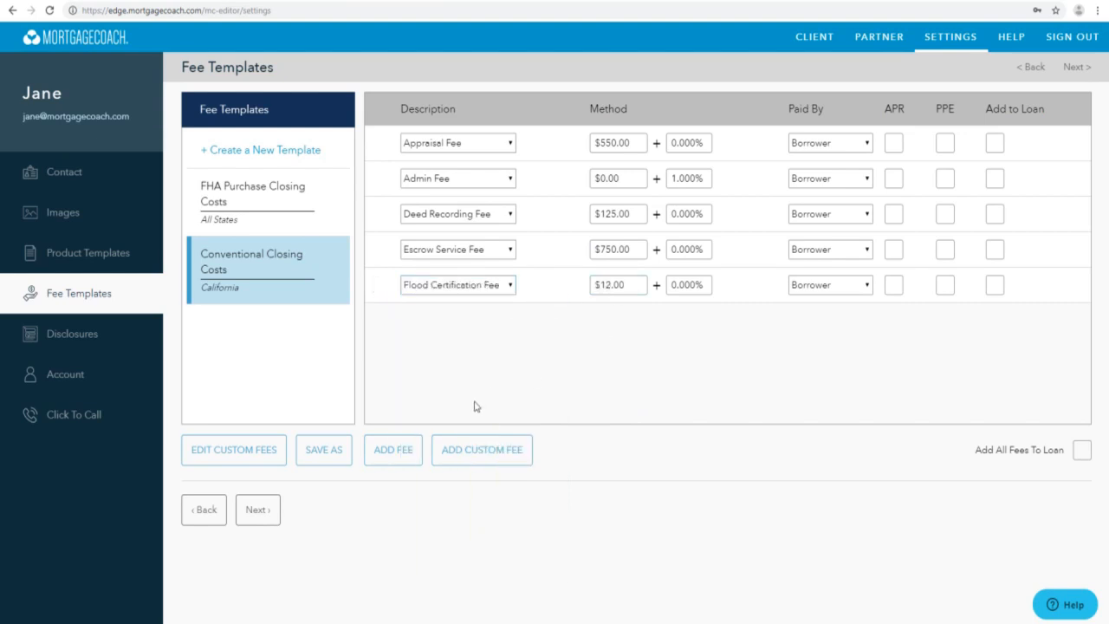
- Add a Lender's Title Insurance fee of $475 to the Conventional Closing Costs template
left_click(394, 450)
left_click(450, 326)
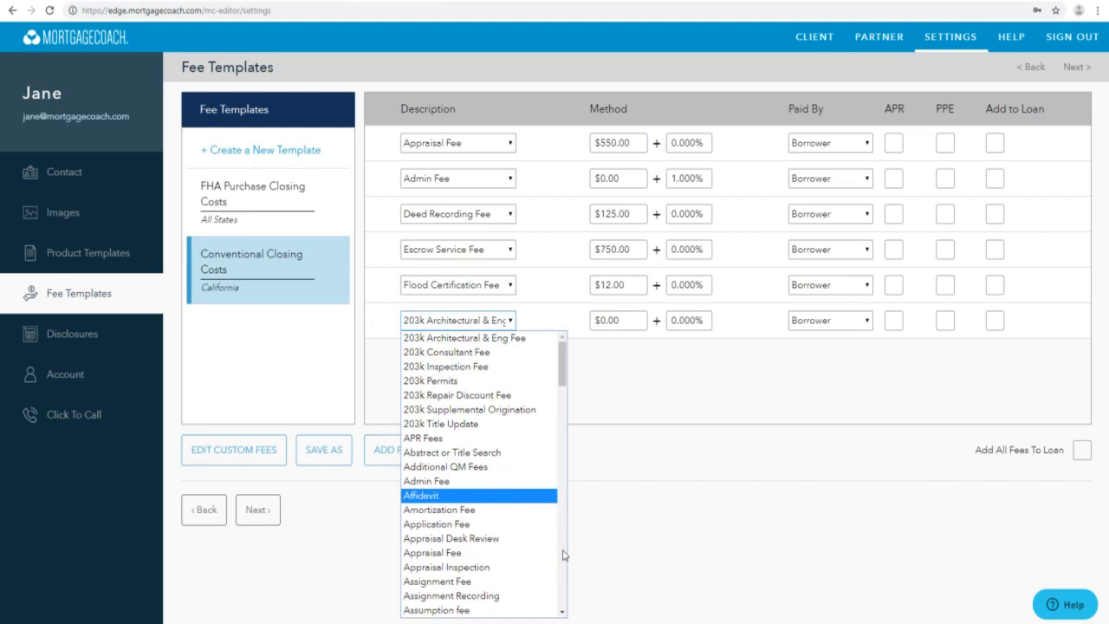
scroll(565, 555, "down", 5)
scroll(564, 554, "down", 3)
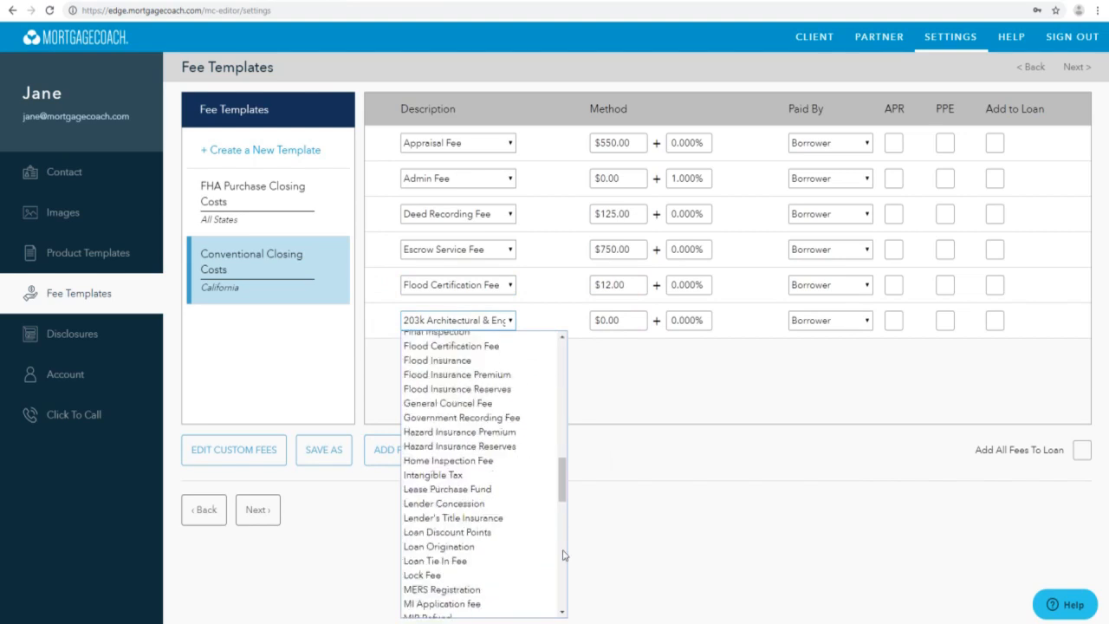
left_click(520, 518)
left_click(628, 320)
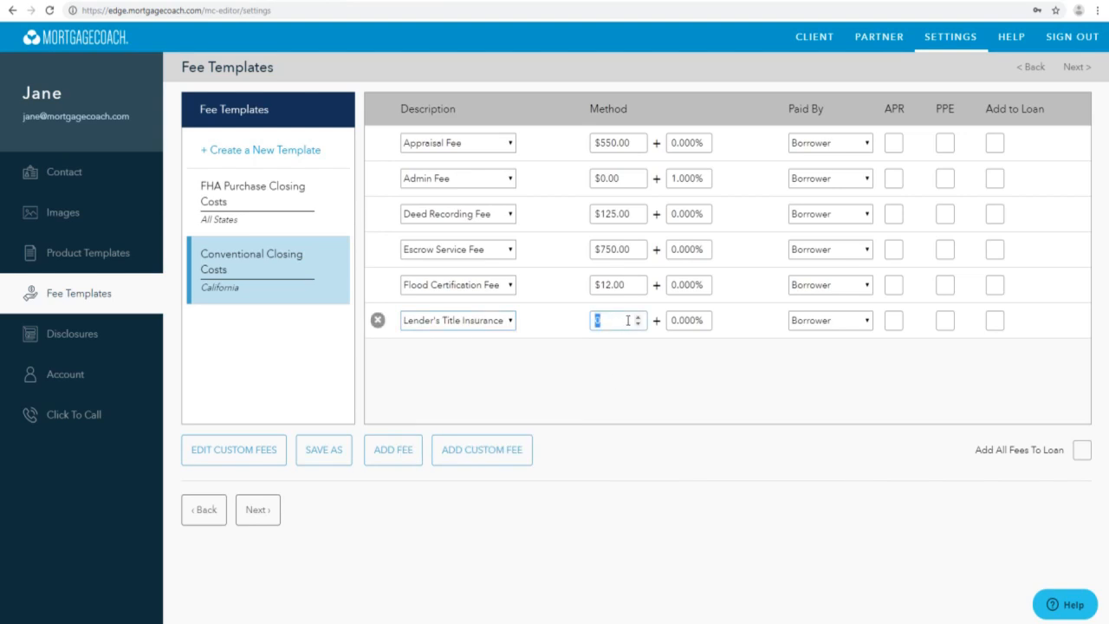
type("475")
- Add a Processing Fee of $700 to the Conventional Closing Costs template
left_click(382, 446)
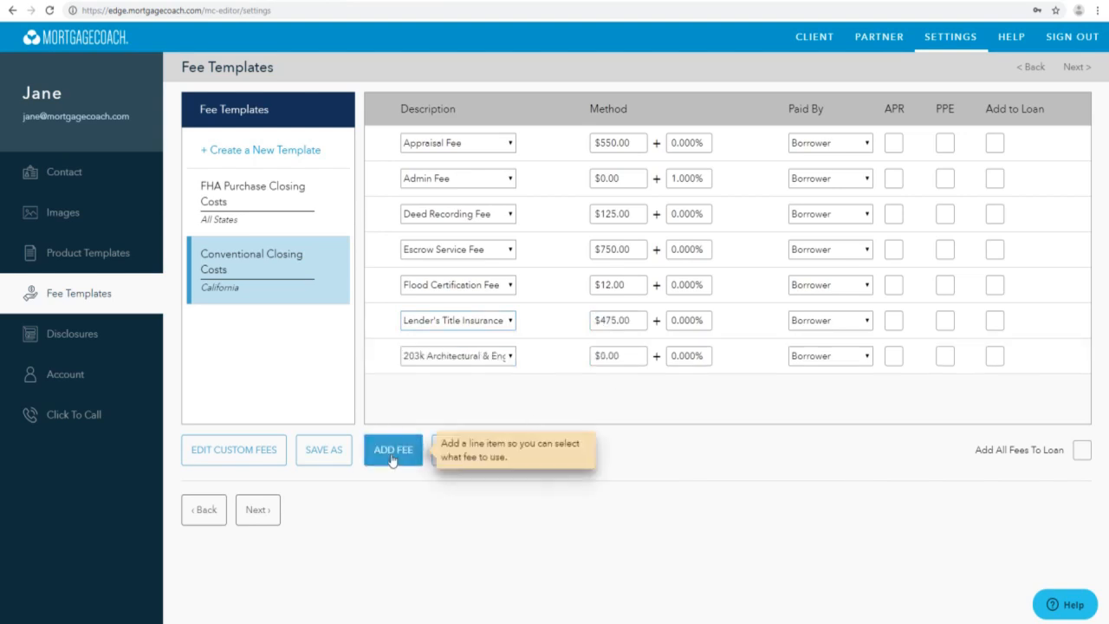
left_click(495, 362)
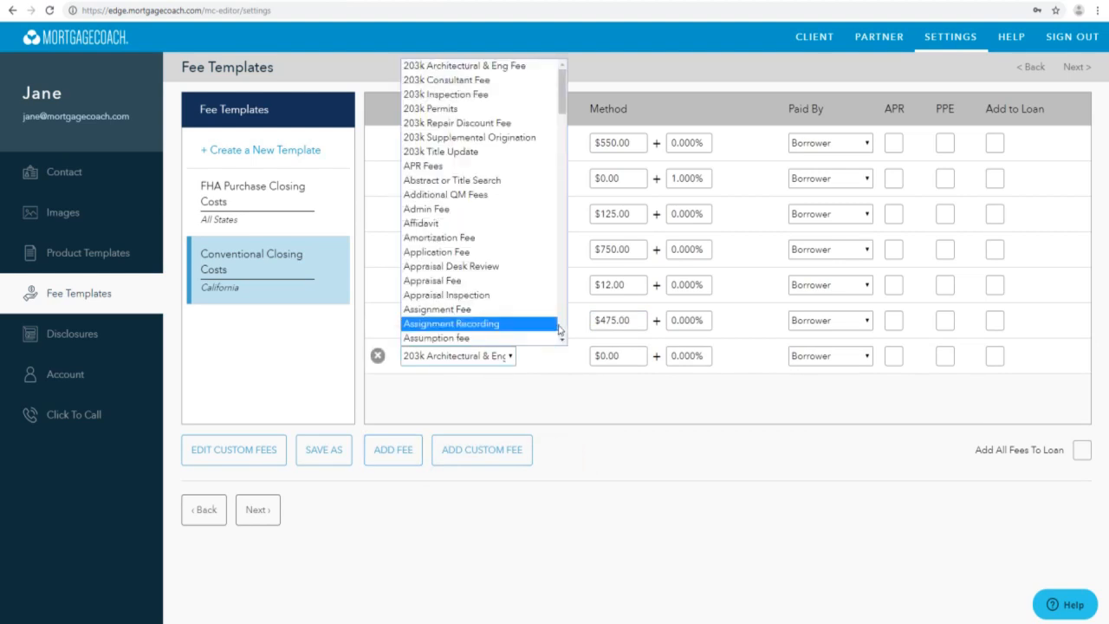
scroll(555, 329, "down", 6)
scroll(559, 327, "down", 15)
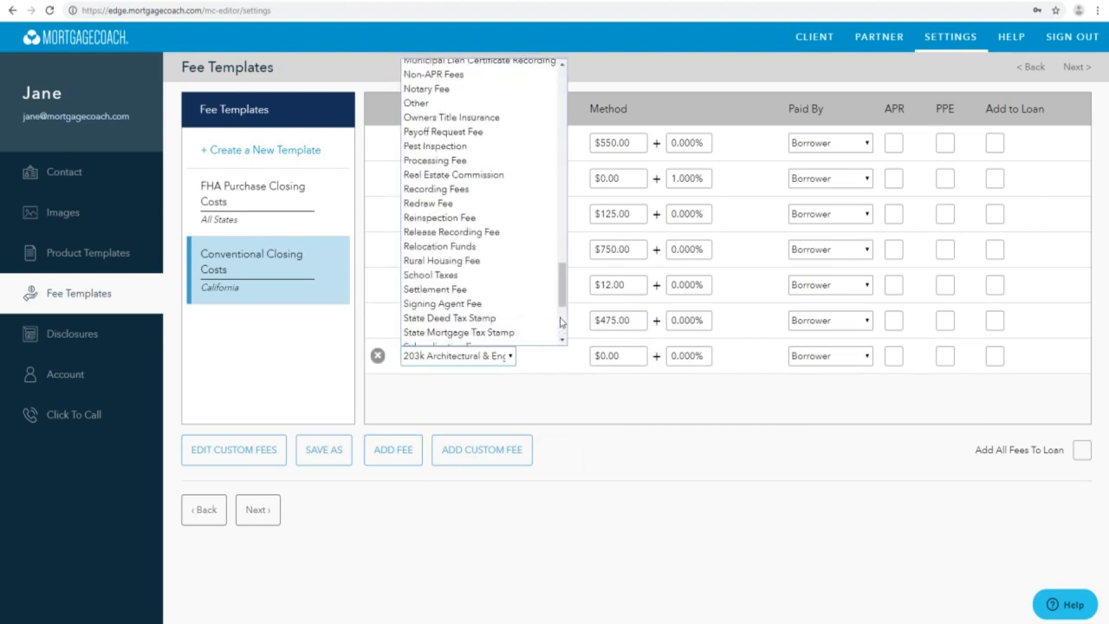
left_click(520, 161)
left_click(615, 355)
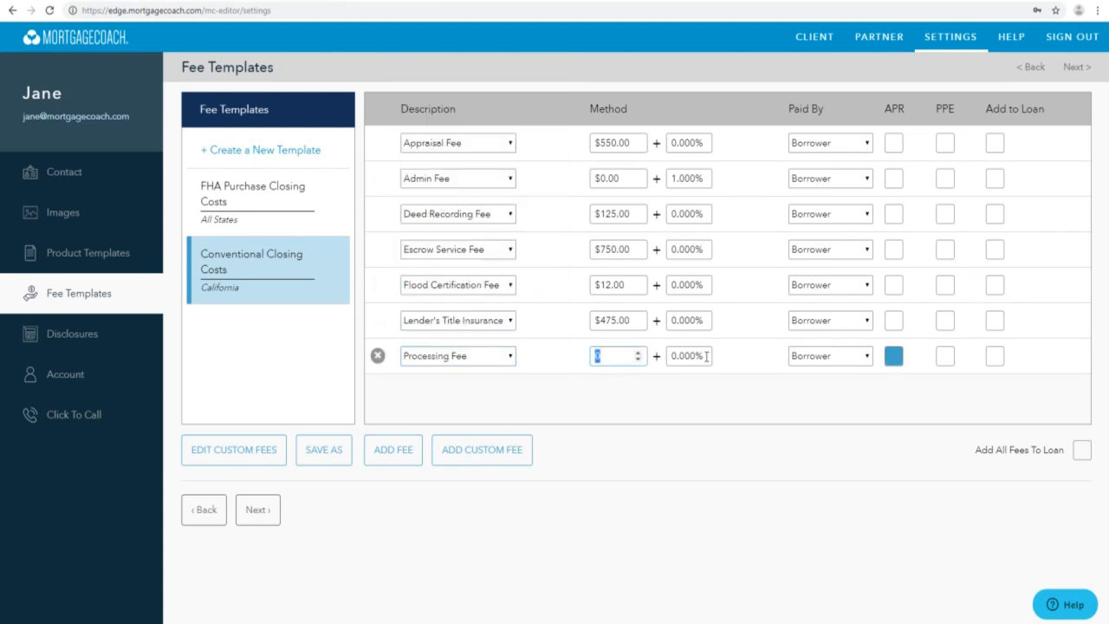
type("700")
left_click(708, 399)
- Add a Tax Service Fee of $475 to the Conventional Closing Costs template
left_click(402, 446)
left_click(477, 391)
scroll(555, 372, "down", 10)
scroll(564, 373, "down", 5)
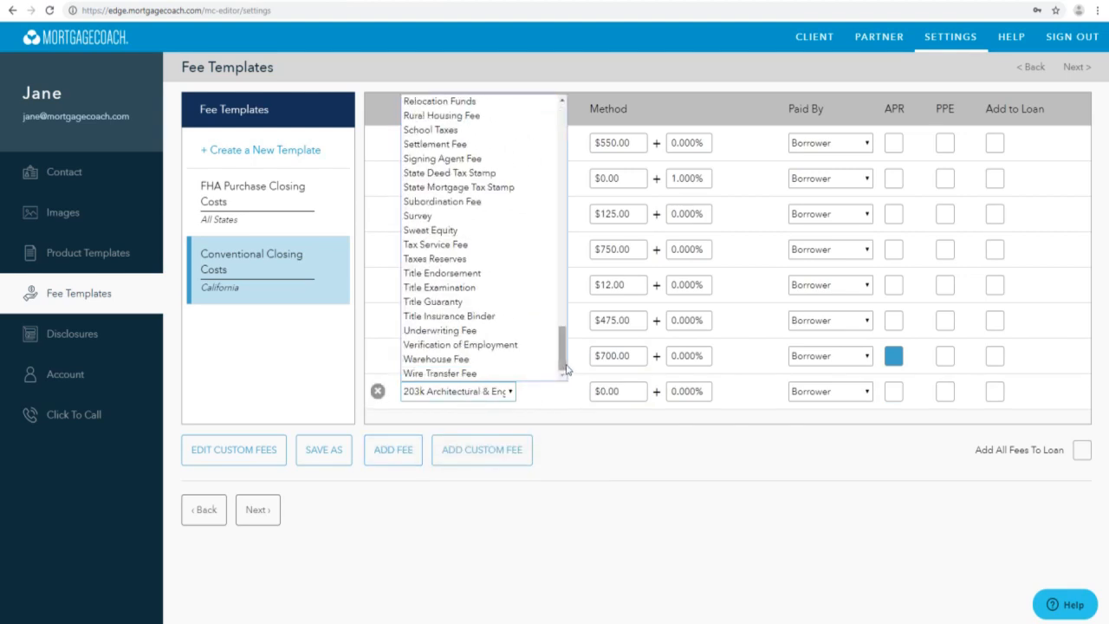
key("b")
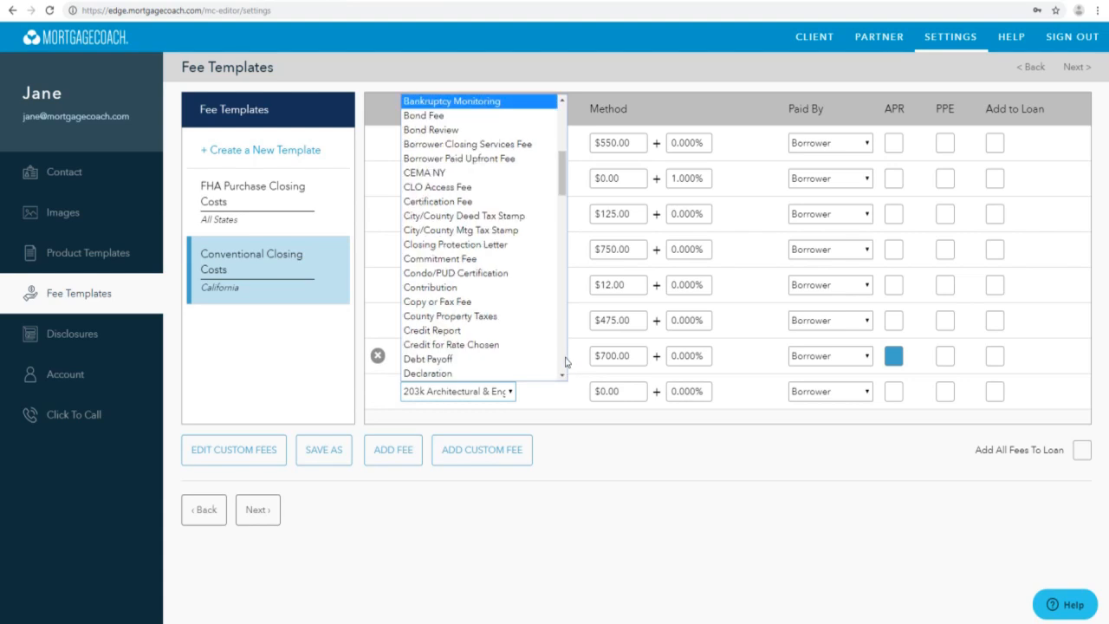
left_click(564, 365)
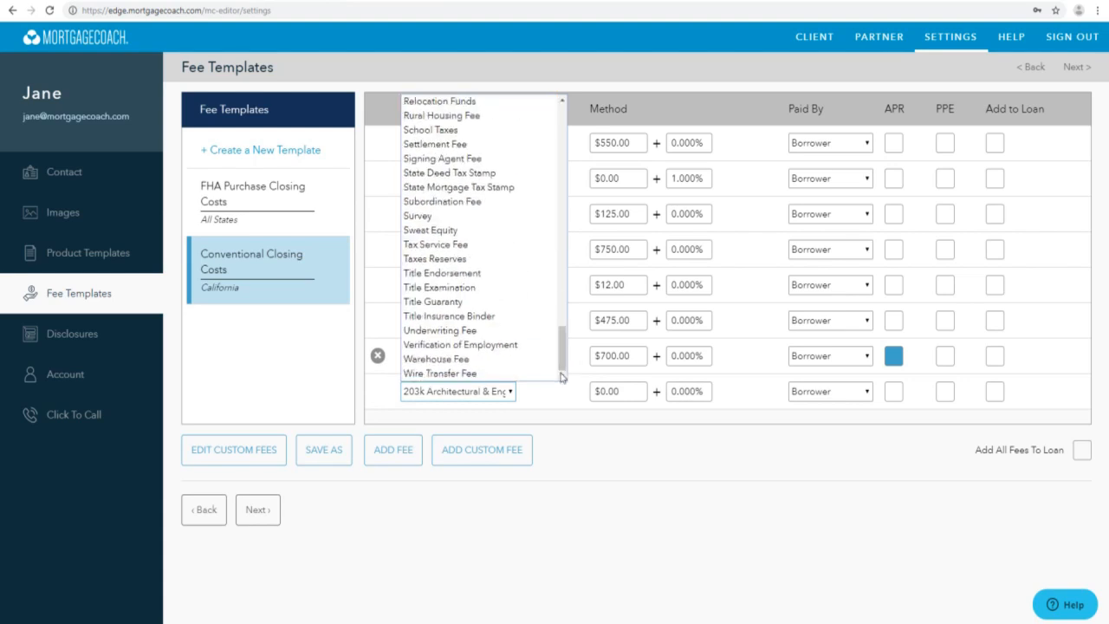
left_click(514, 246)
left_click(629, 388)
type("475")
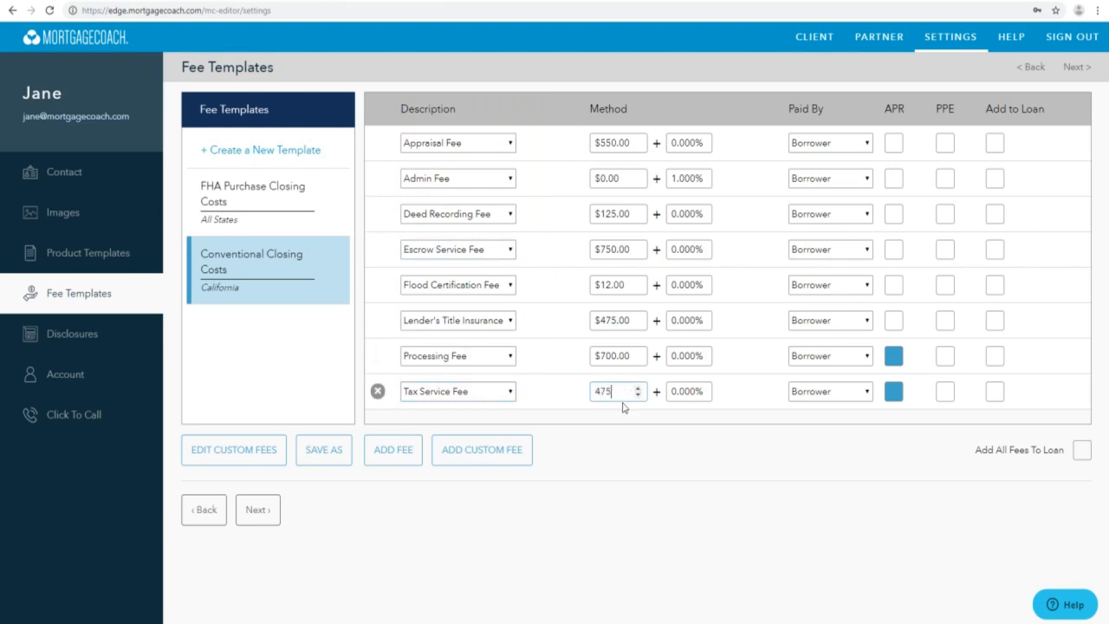
left_click(911, 488)
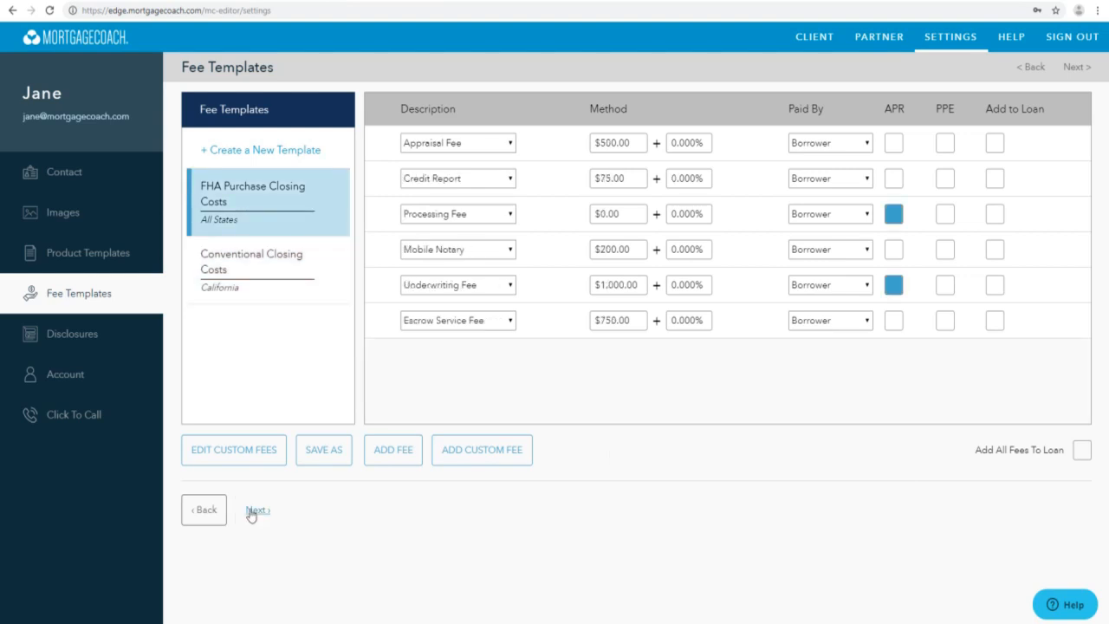
- Review the disclosure settings for the Total Cost Analysis and Seller Buydown report types
left_click(258, 511)
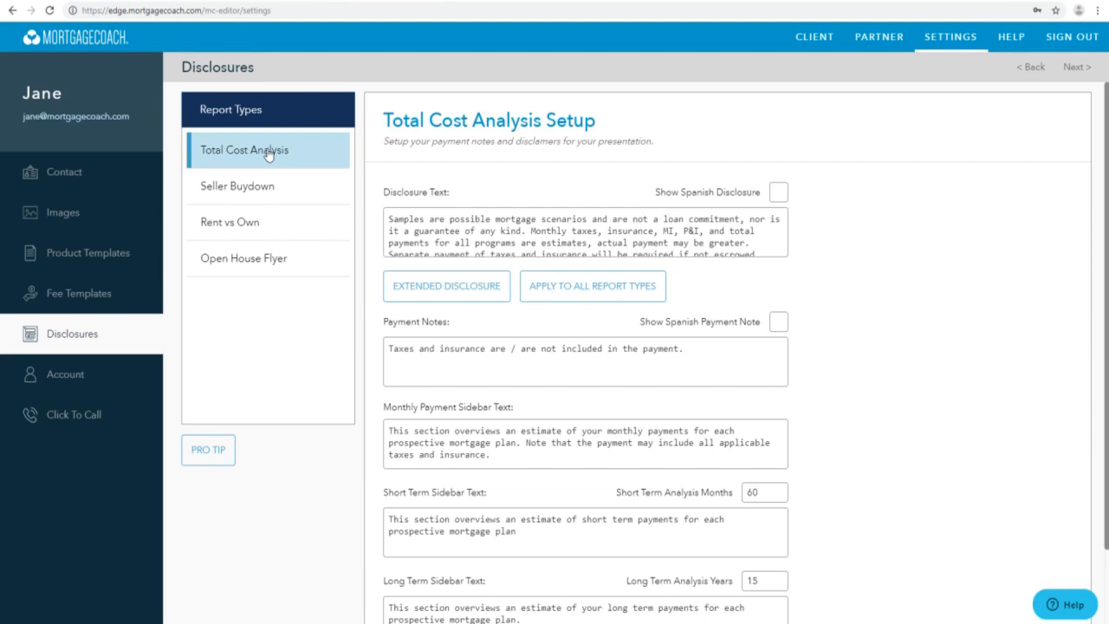
left_click(301, 199)
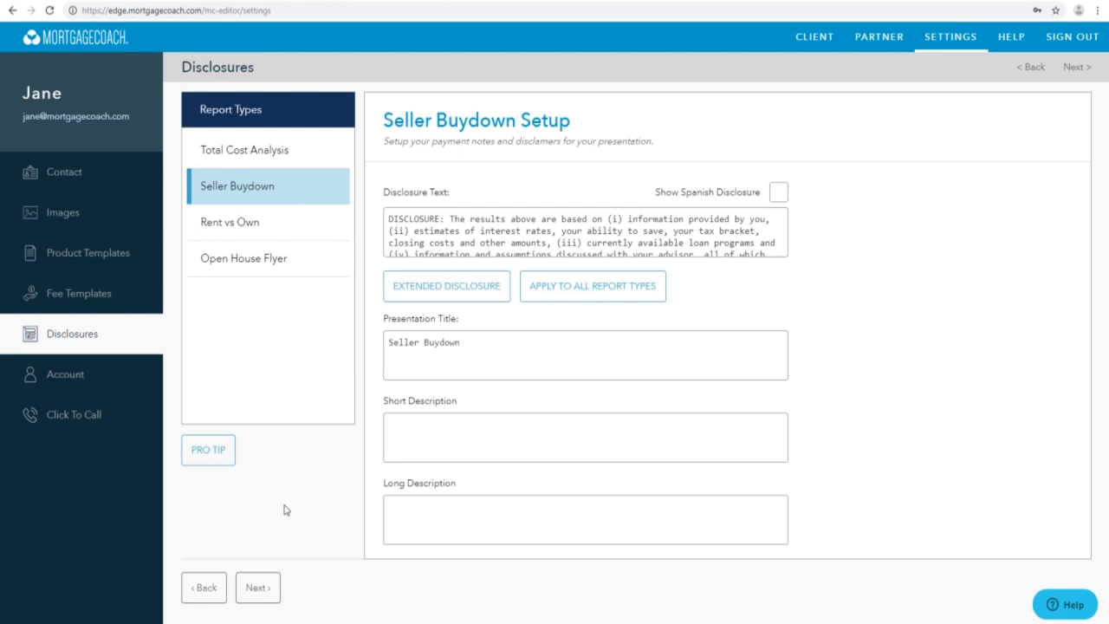
- Review the account's billing information and the Click To Call settings
left_click(258, 587)
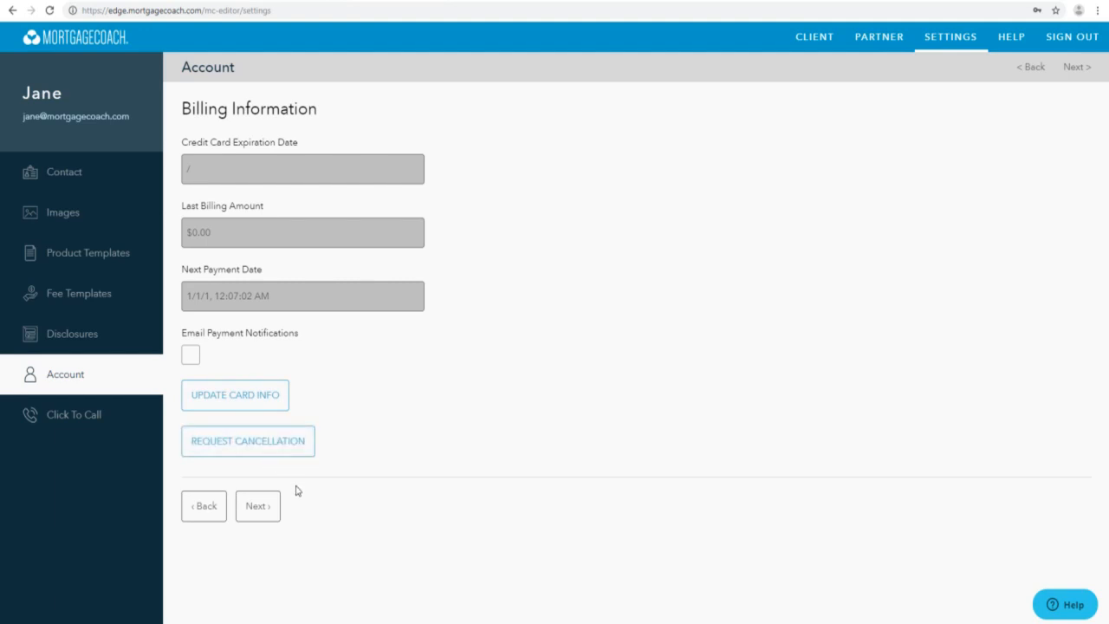
left_click(257, 507)
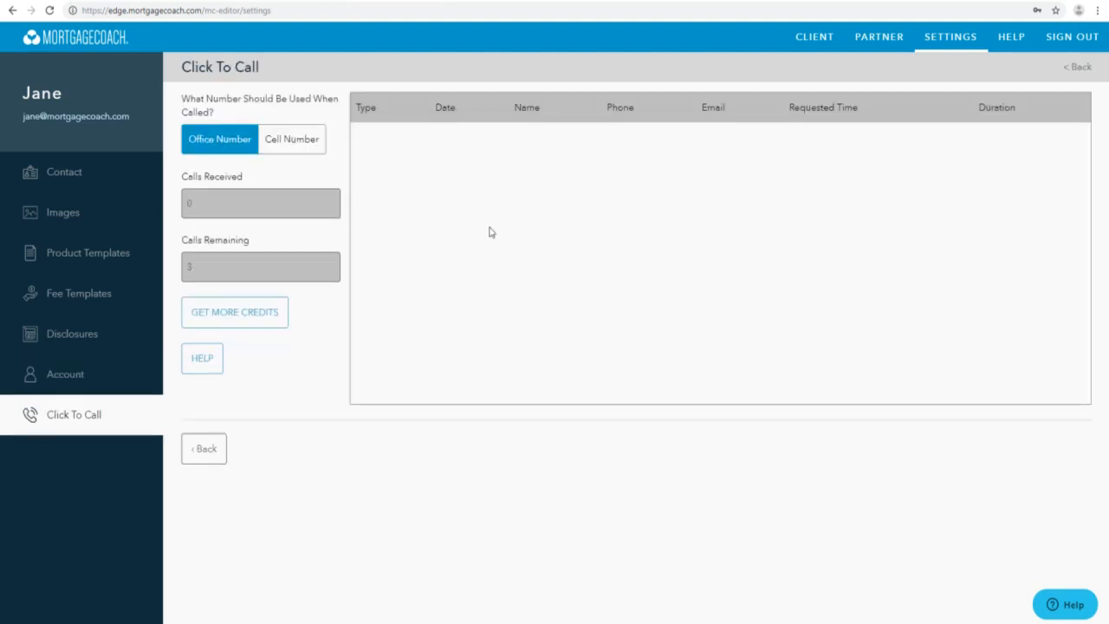